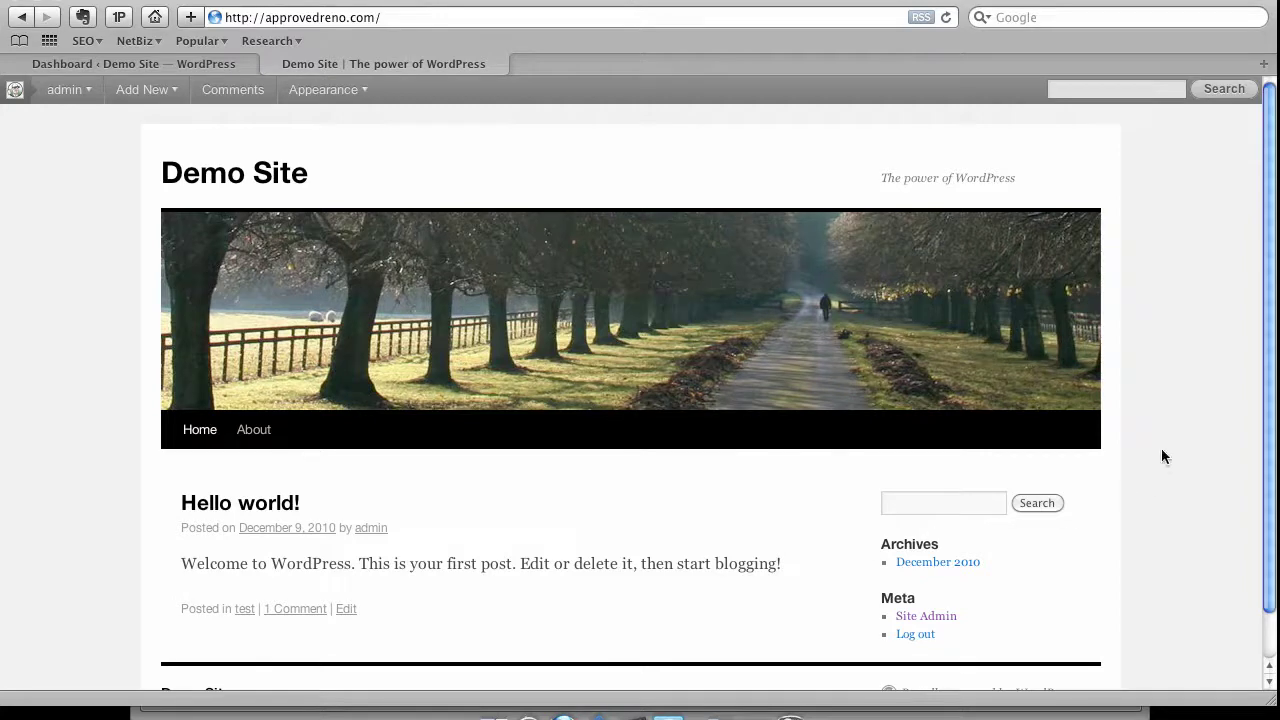
# Switch from the public front page to the Demo Site's wp-admin Dashboard.
pyautogui.click(176, 59)
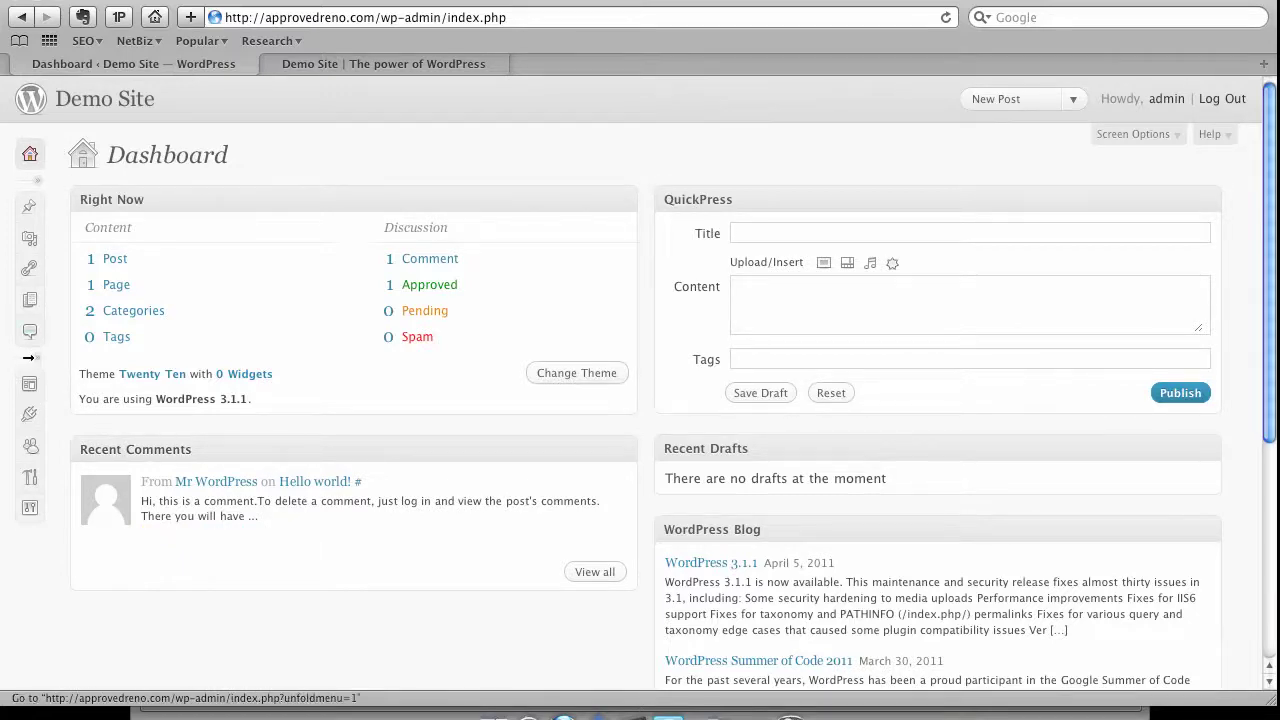
# Open Appearance > Themes to confirm Twenty Ten is current, then go to Background settings.
pyautogui.click(37, 357)
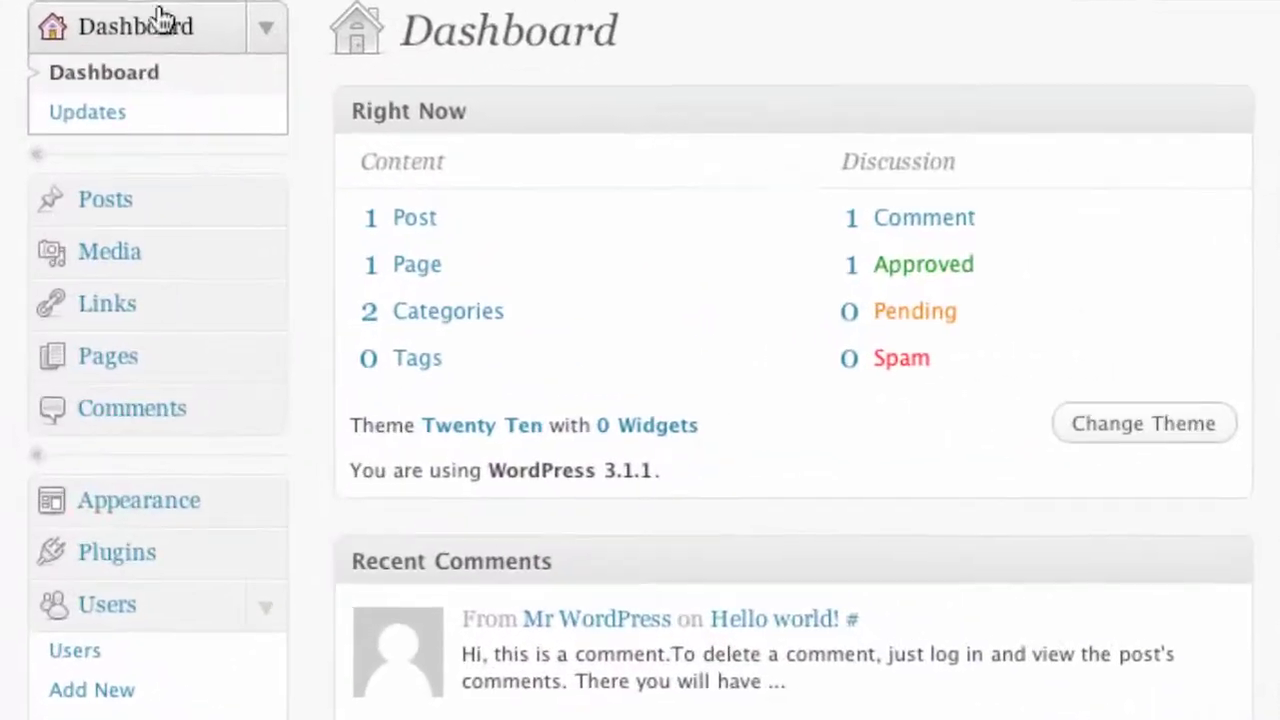
pyautogui.click(268, 500)
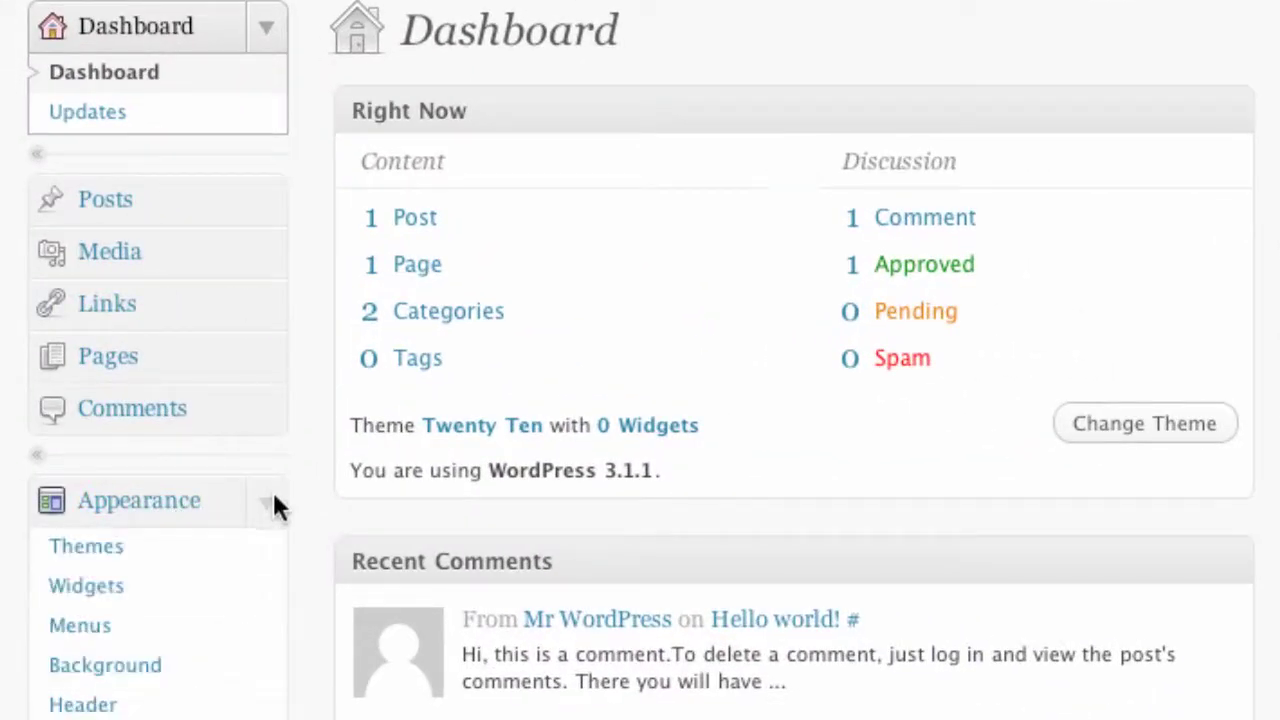
pyautogui.click(100, 556)
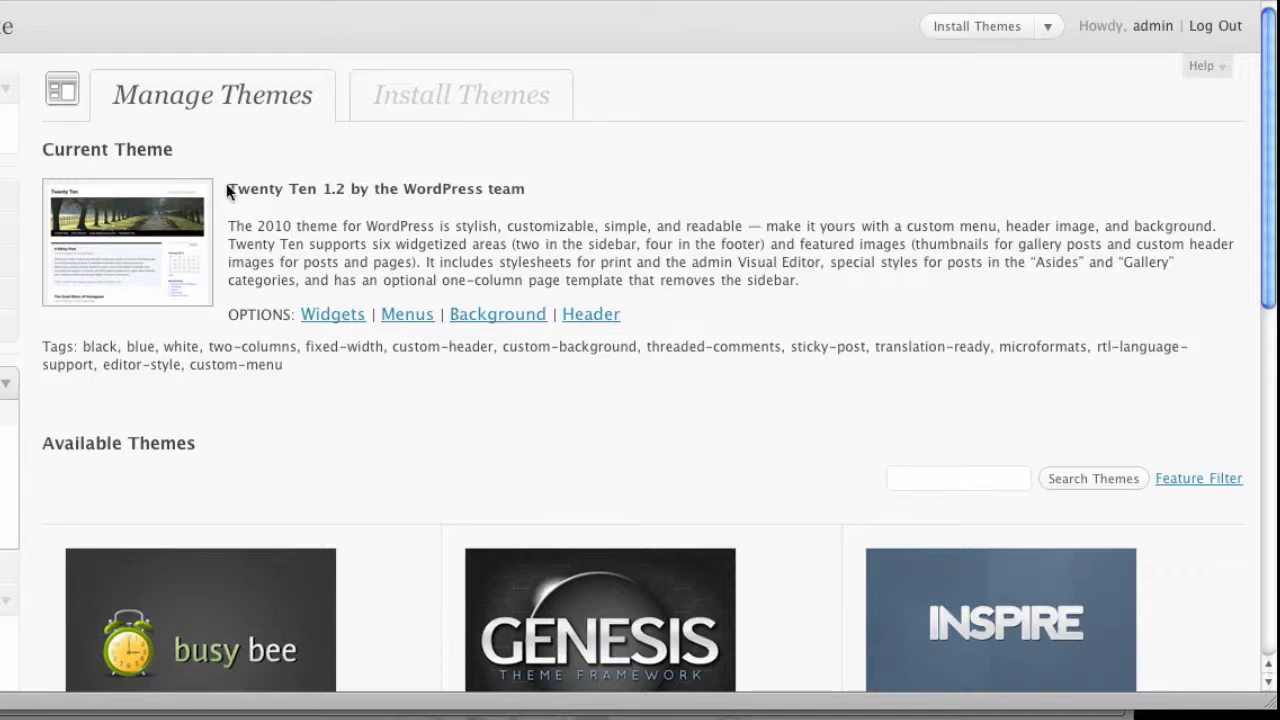
pyautogui.moveTo(228, 189); pyautogui.dragTo(538, 189)
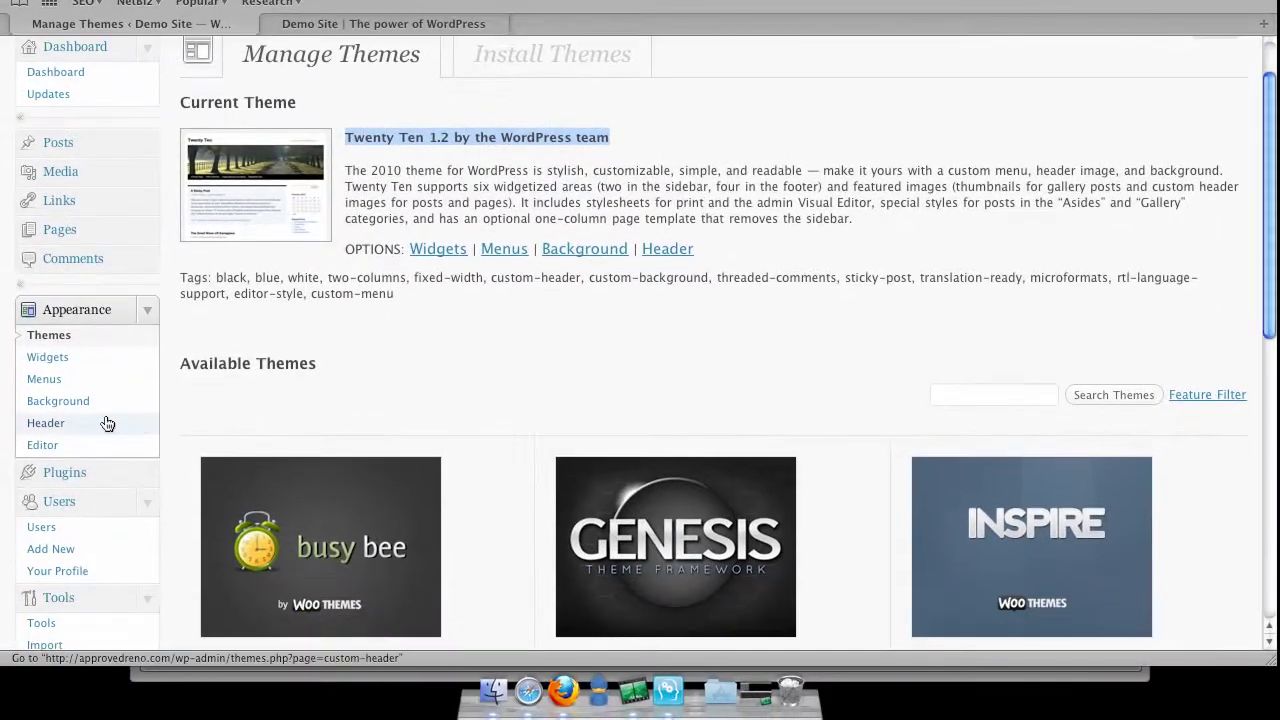
pyautogui.click(82, 411)
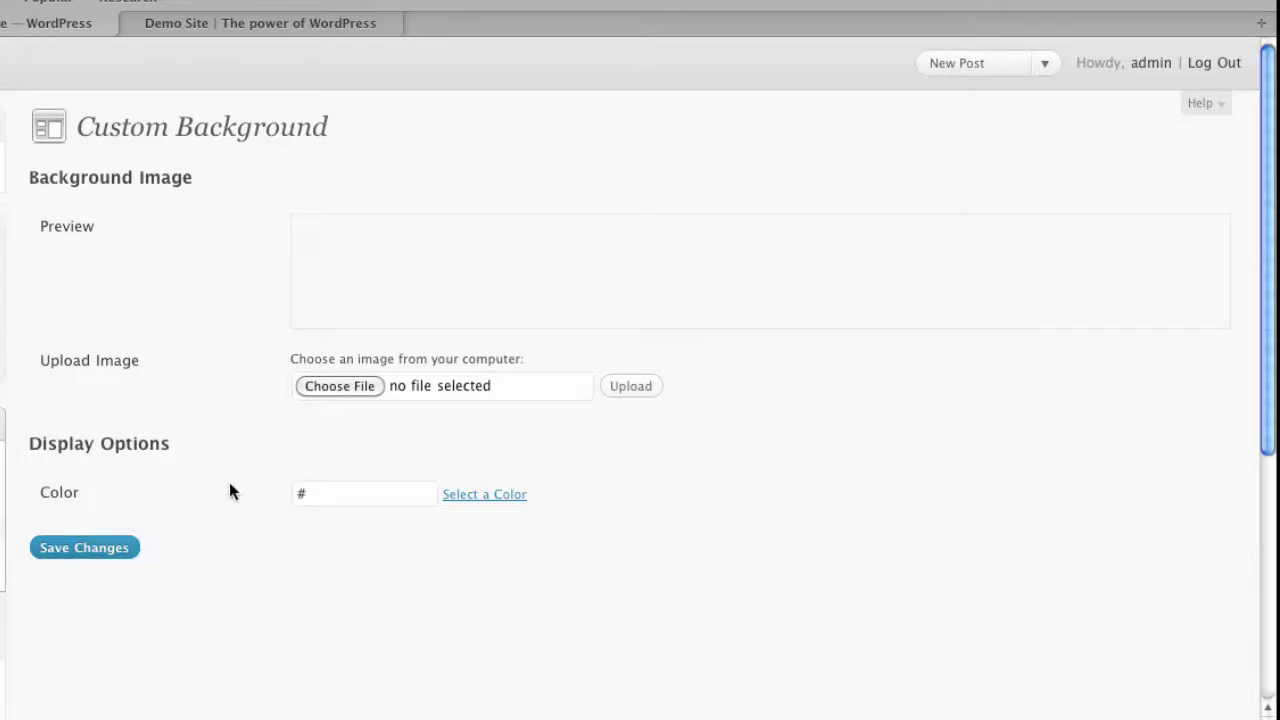
# Set the background colour to #6f3e3e, save it, and reload the live site to check.
pyautogui.click(492, 495)
pyautogui.moveTo(394, 574)
pyautogui.mouseDown()
pyautogui.moveTo(344, 628)
pyautogui.moveTo(438, 626)
pyautogui.moveTo(451, 651)
pyautogui.moveTo(458, 616)
pyautogui.moveTo(426, 622)
pyautogui.moveTo(435, 610)
pyautogui.moveTo(427, 638)
pyautogui.mouseUp()
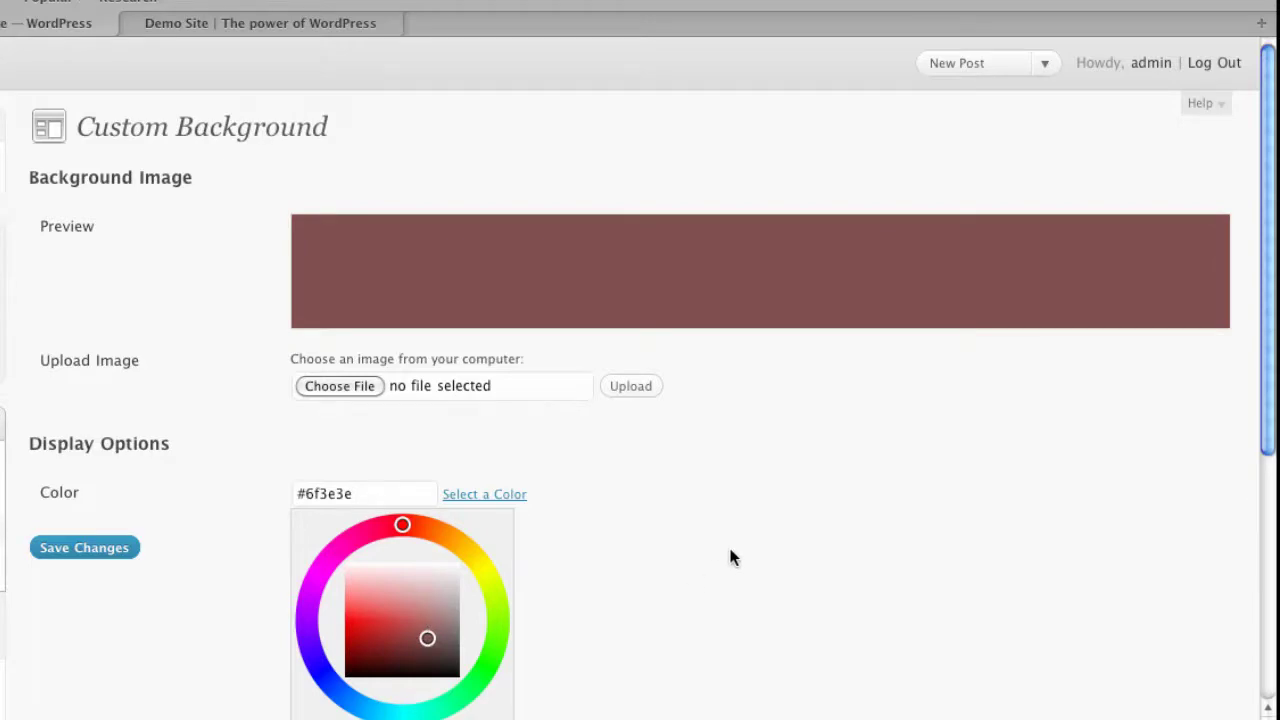
pyautogui.click(110, 549)
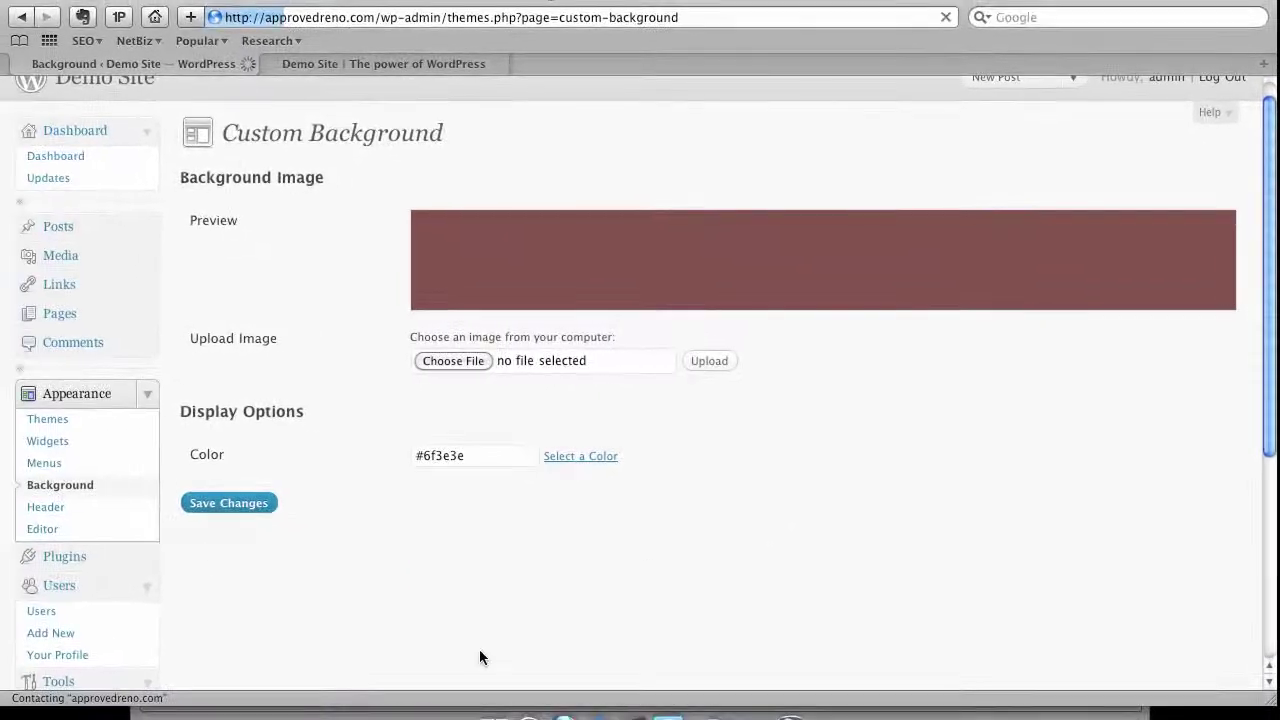
pyautogui.click(399, 70)
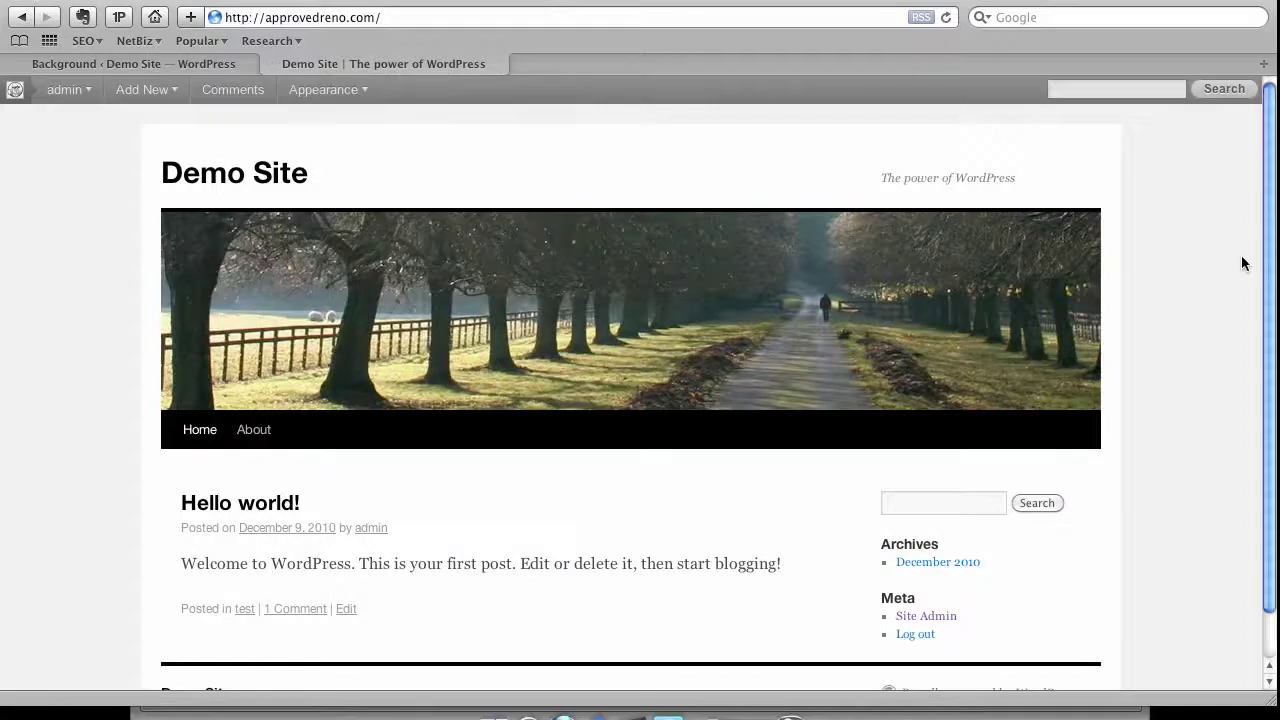
pyautogui.press('super+r')
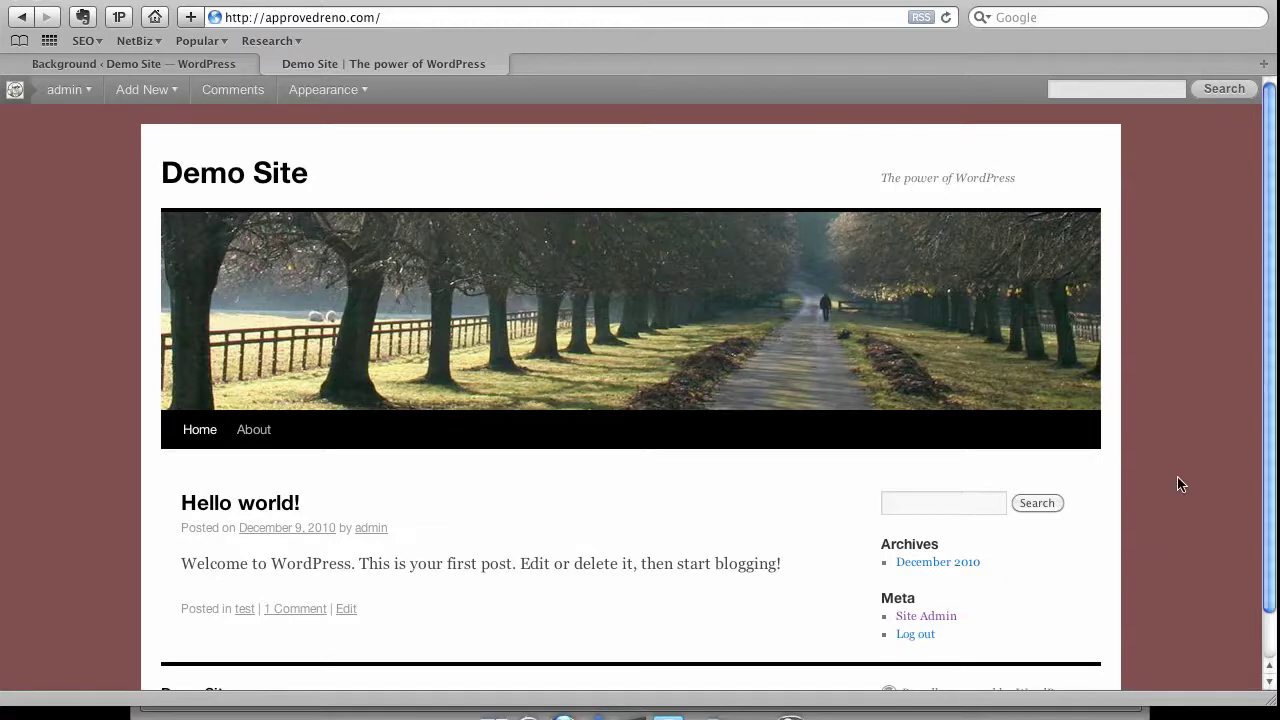
# In Header settings, note the 940 × 198 size and select the snowy forest default header.
pyautogui.click(92, 63)
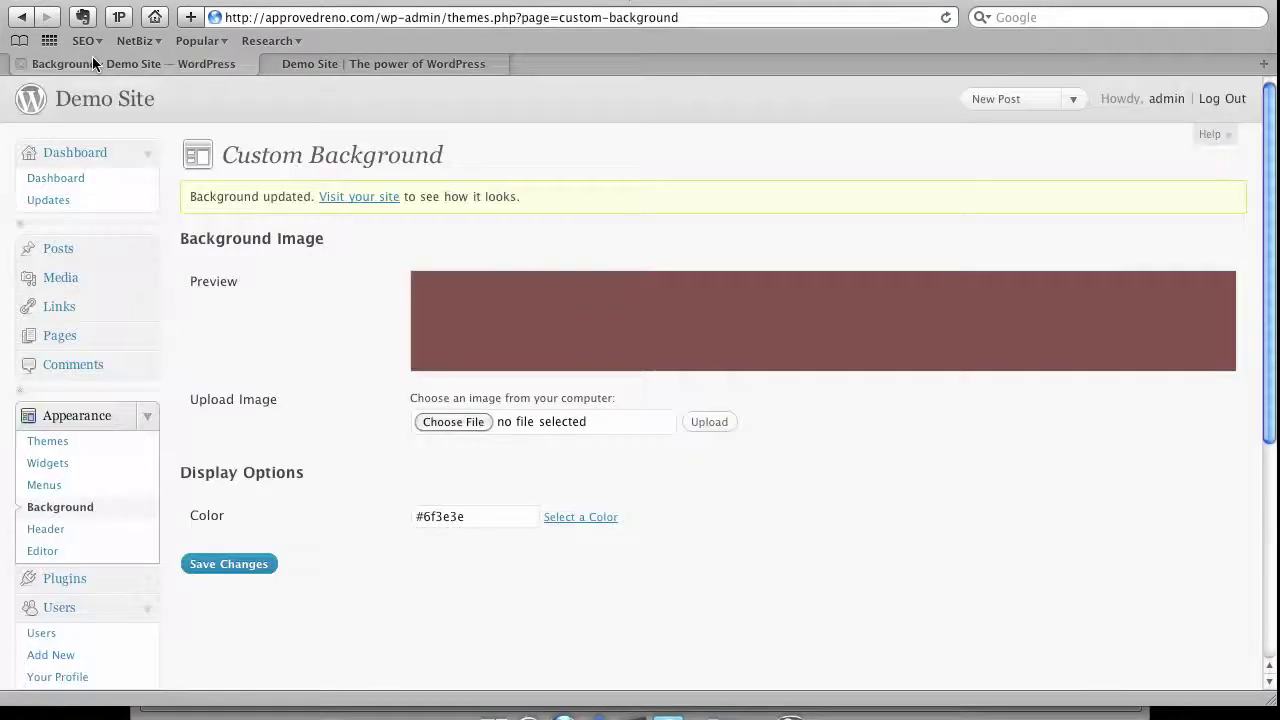
pyautogui.click(30, 531)
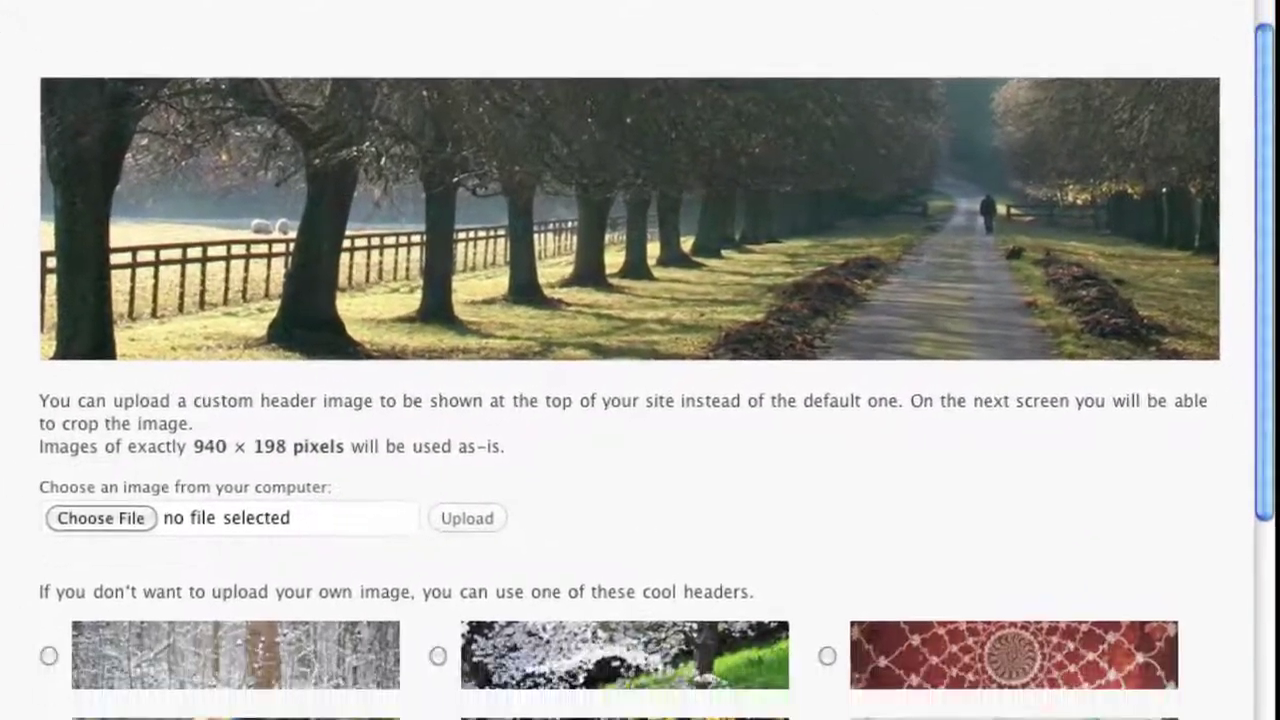
pyautogui.scroll(-2, 212, 528)
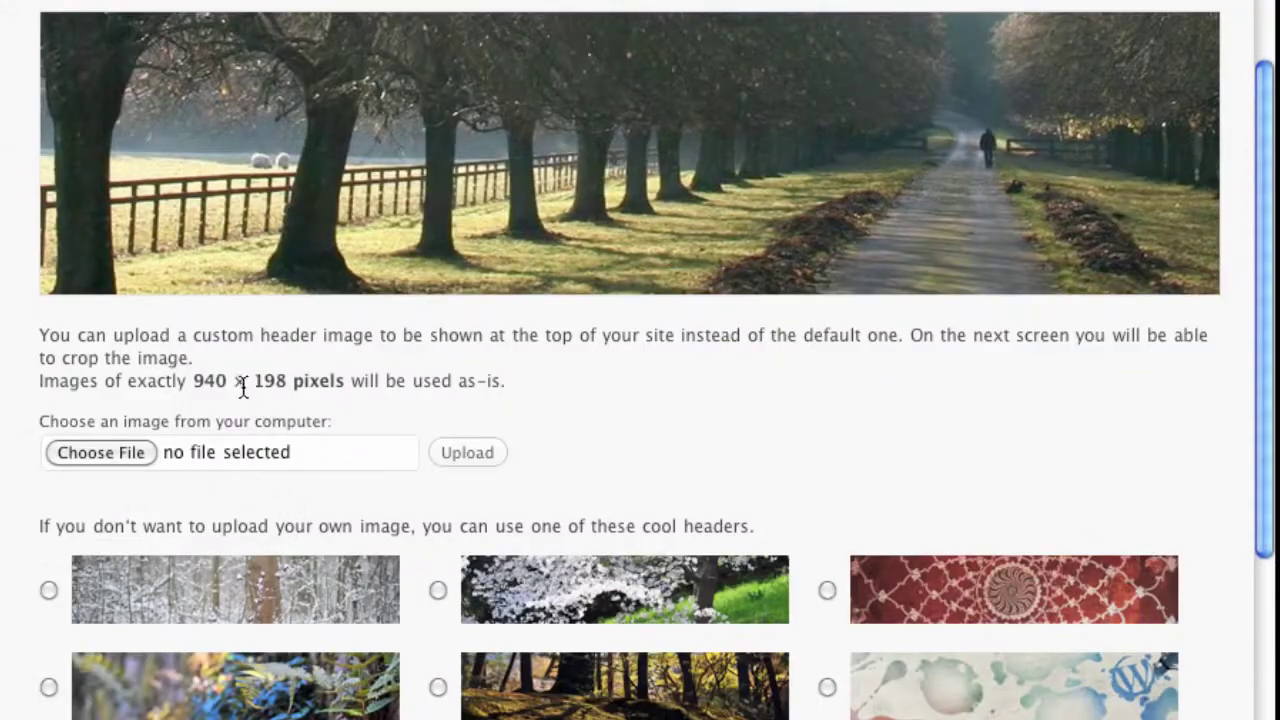
pyautogui.moveTo(187, 384); pyautogui.dragTo(291, 386)
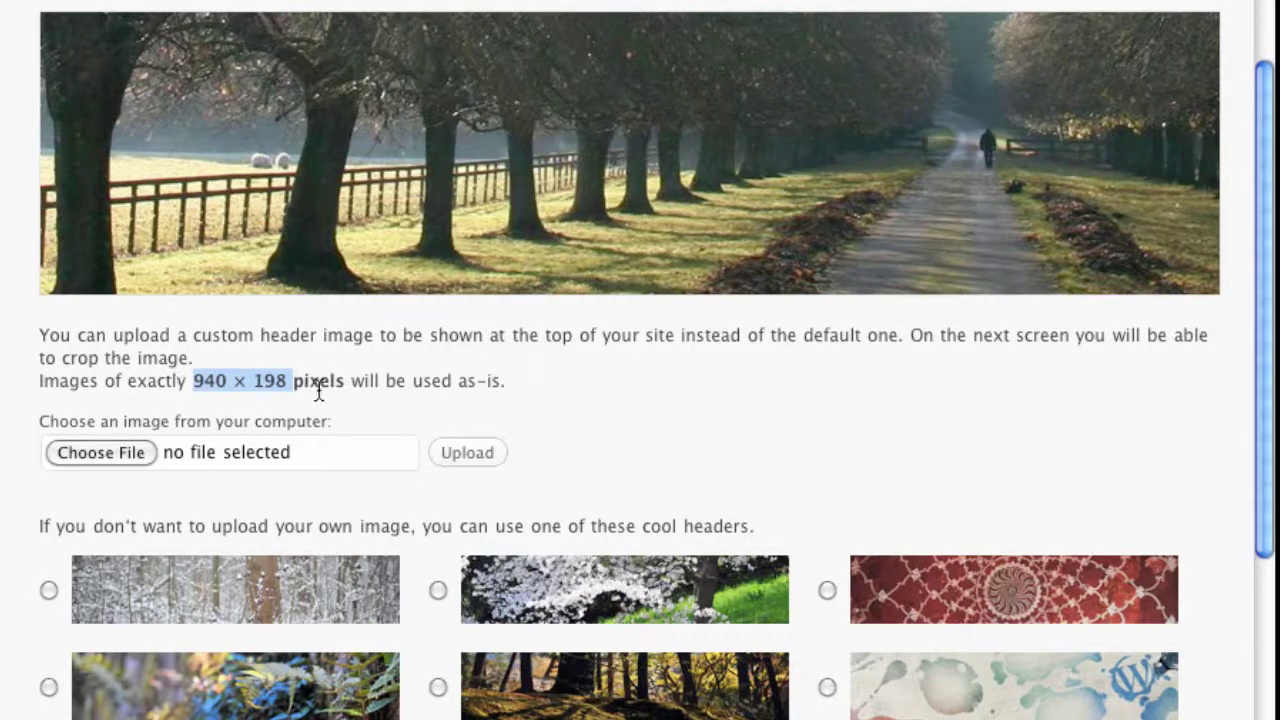
pyautogui.scroll(-1, 344, 388)
pyautogui.scroll(-5, 343, 395)
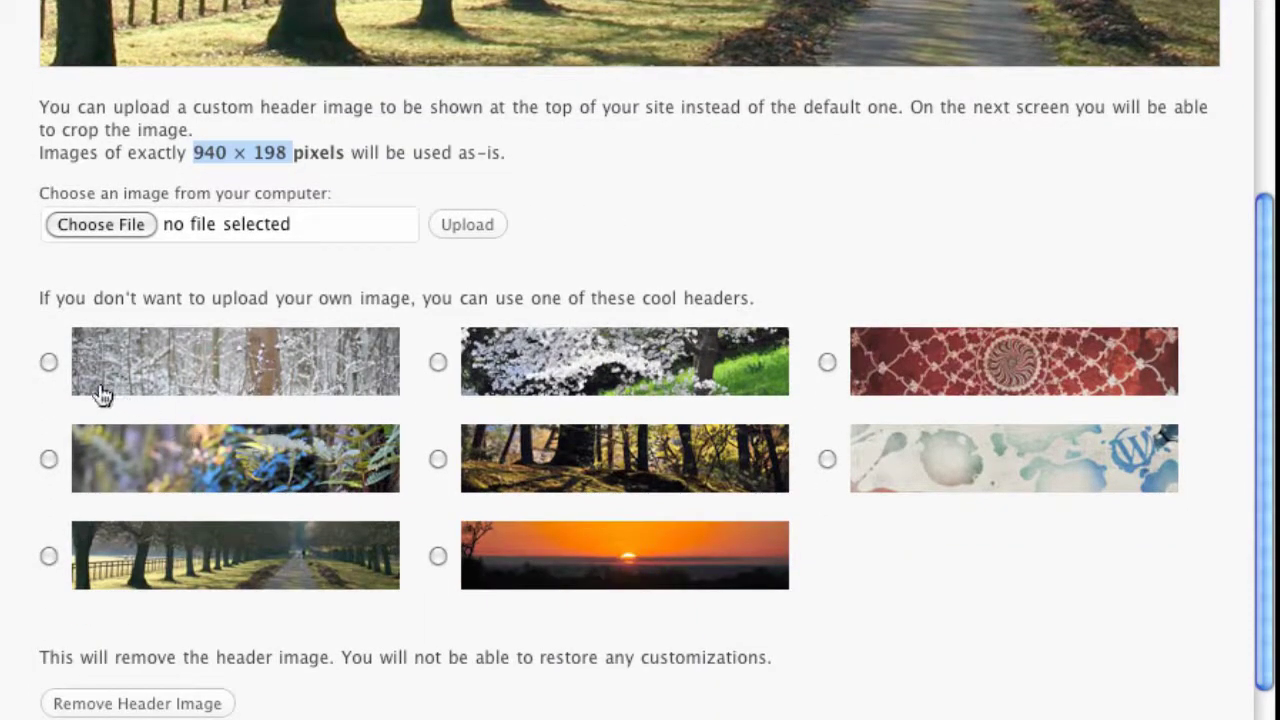
pyautogui.click(48, 363)
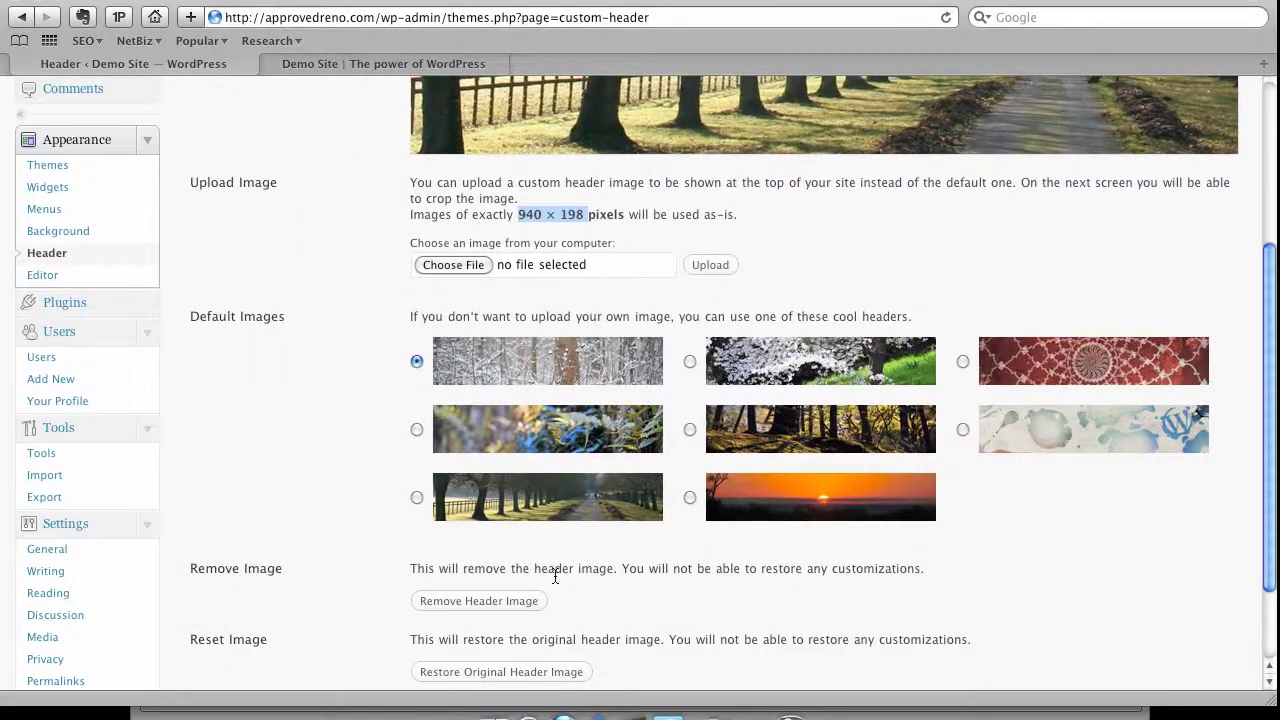
pyautogui.scroll(-2, 520, 580)
# Save the snowy forest header, confirm it on the reloaded live site, and return to Header settings.
pyautogui.click(226, 645)
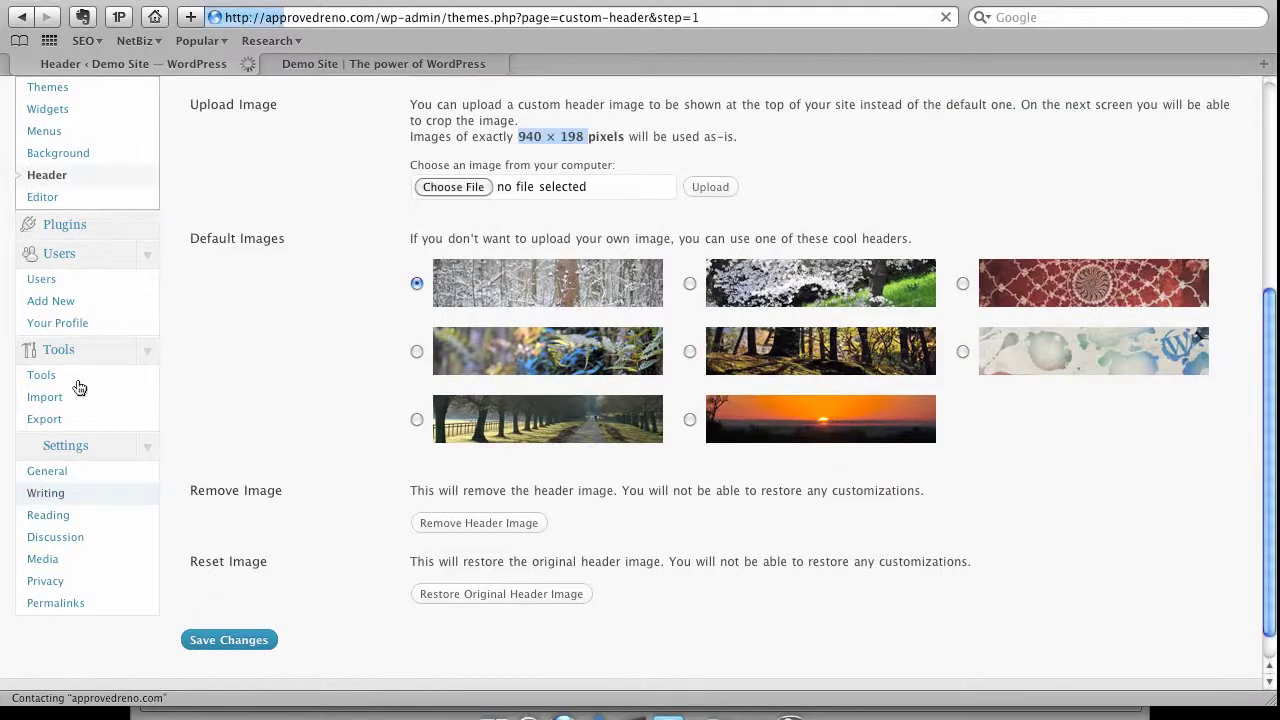
pyautogui.click(337, 67)
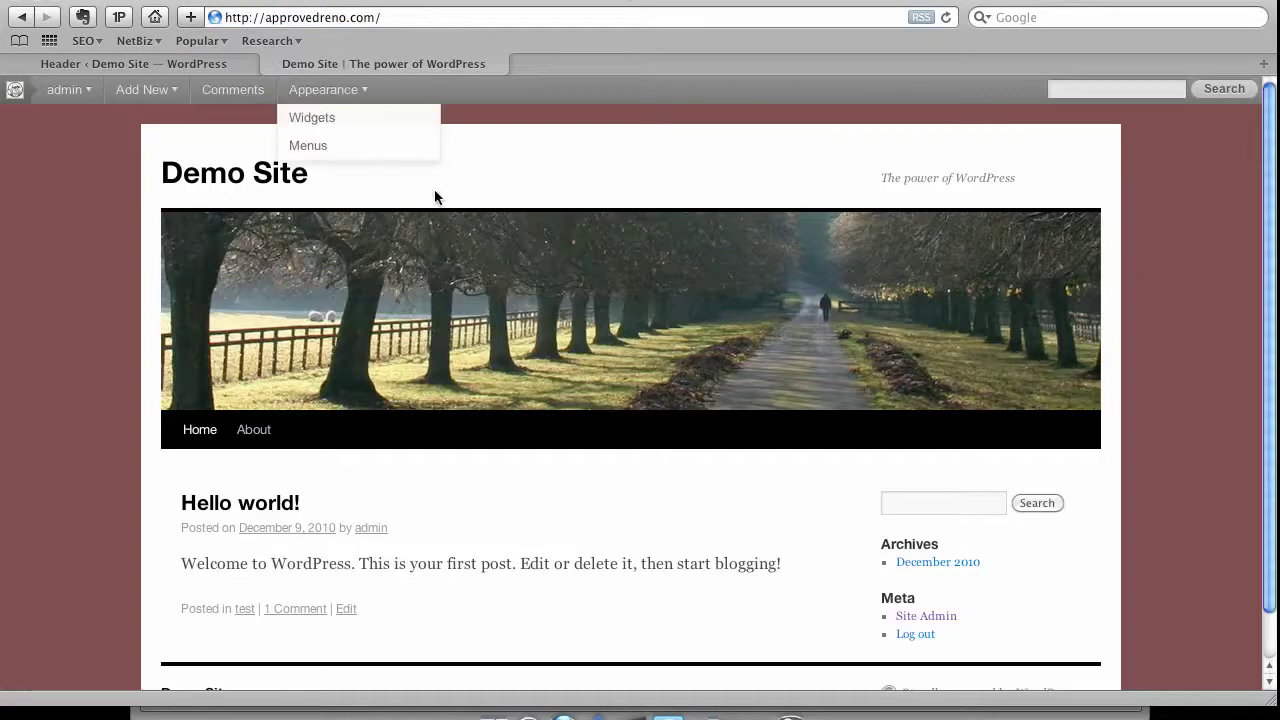
pyautogui.press('super+r')
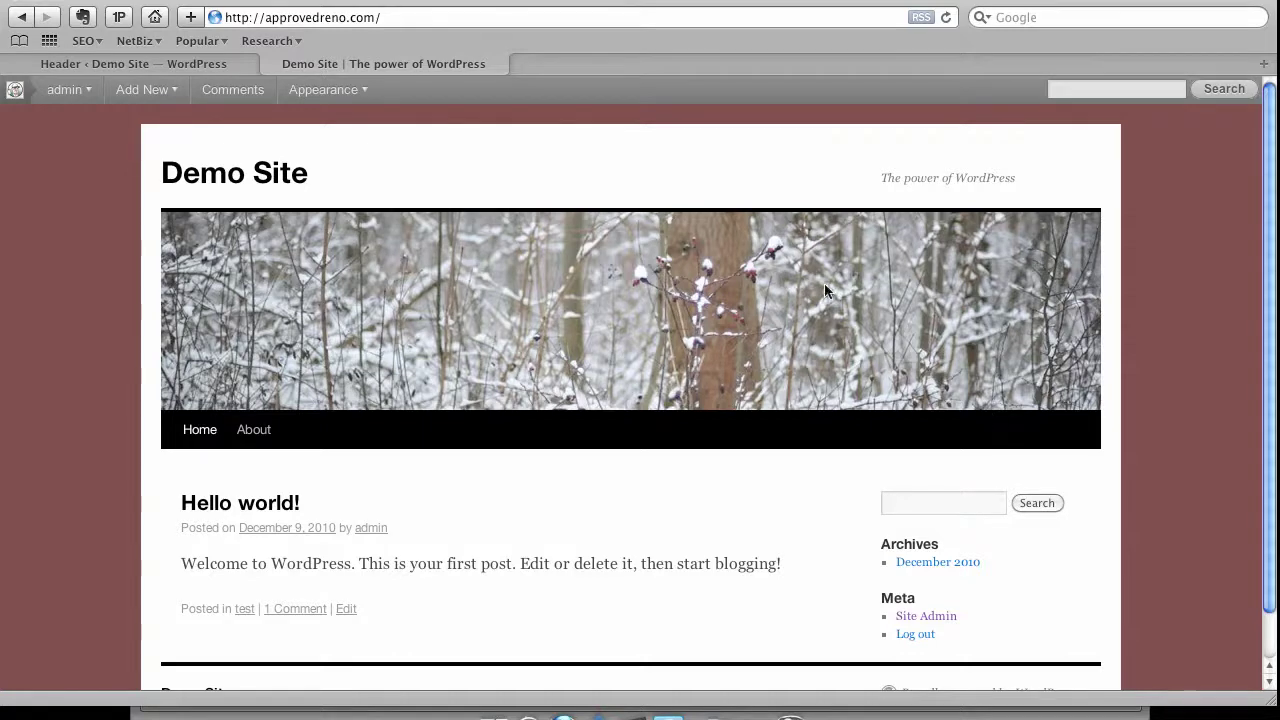
pyautogui.click(171, 63)
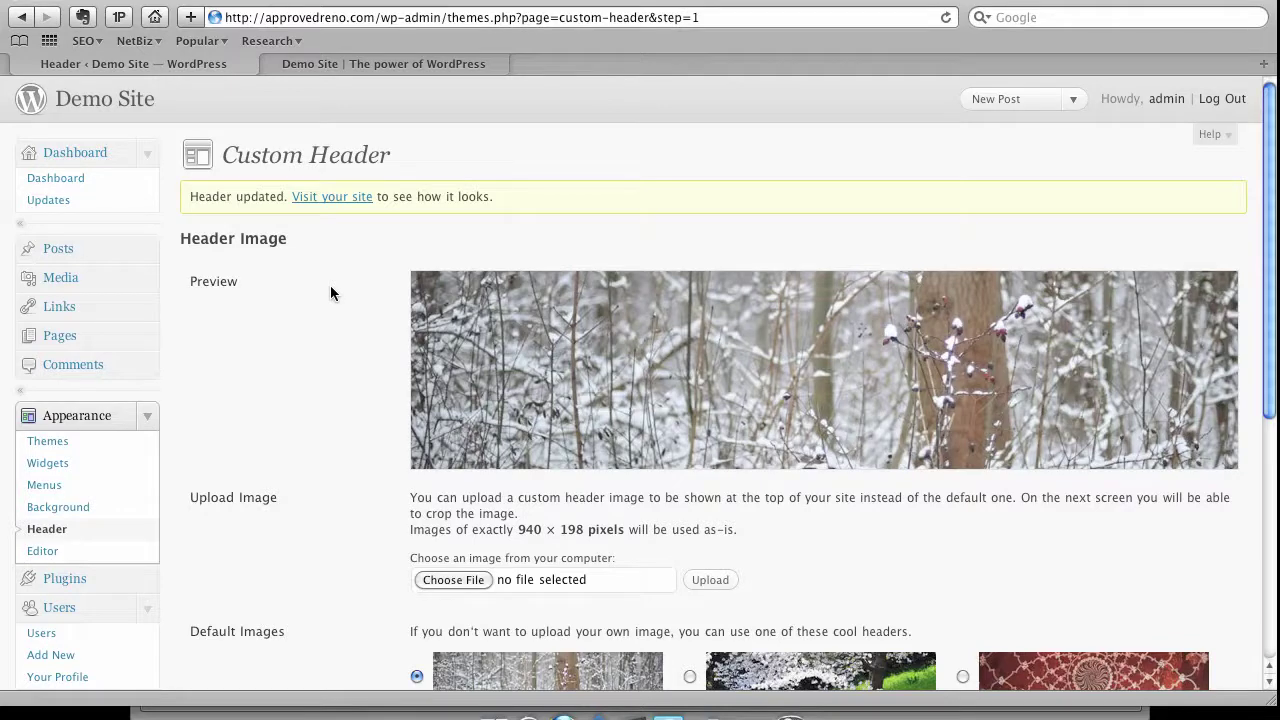
# Return to the Manage Themes page and scroll down through the theme list.
pyautogui.click(82, 443)
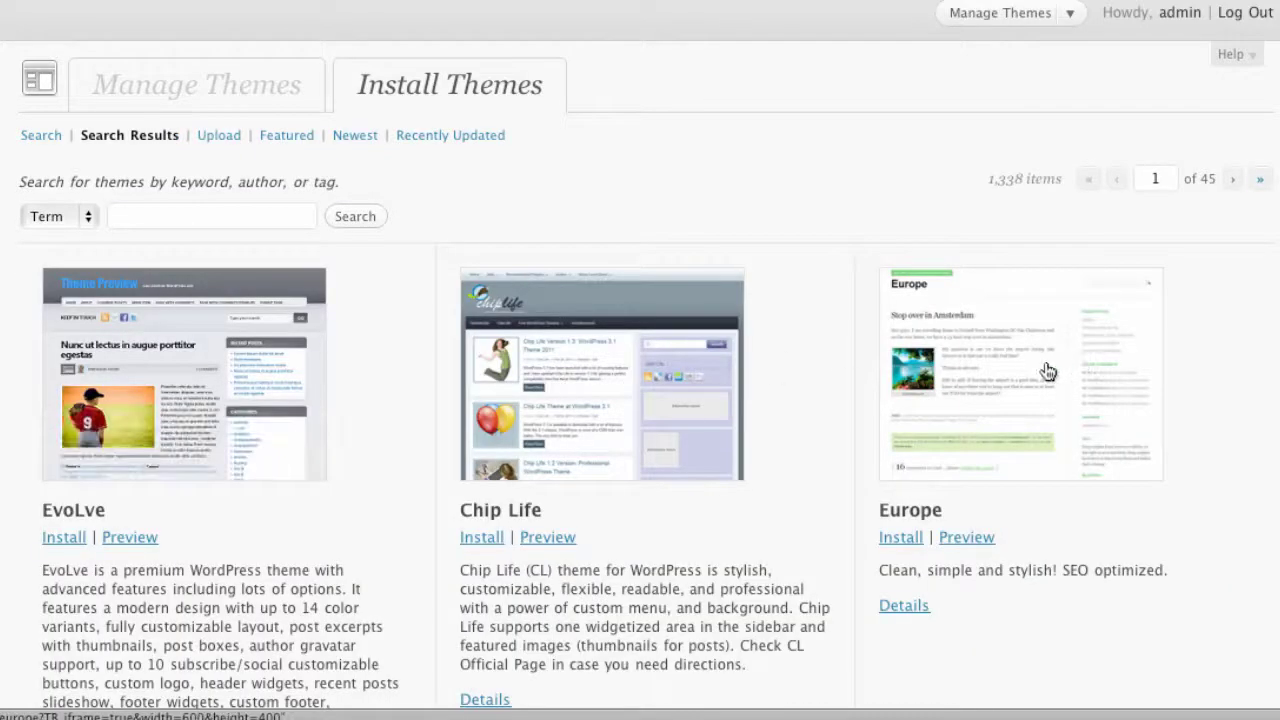
pyautogui.scroll(-10, 1045, 371)
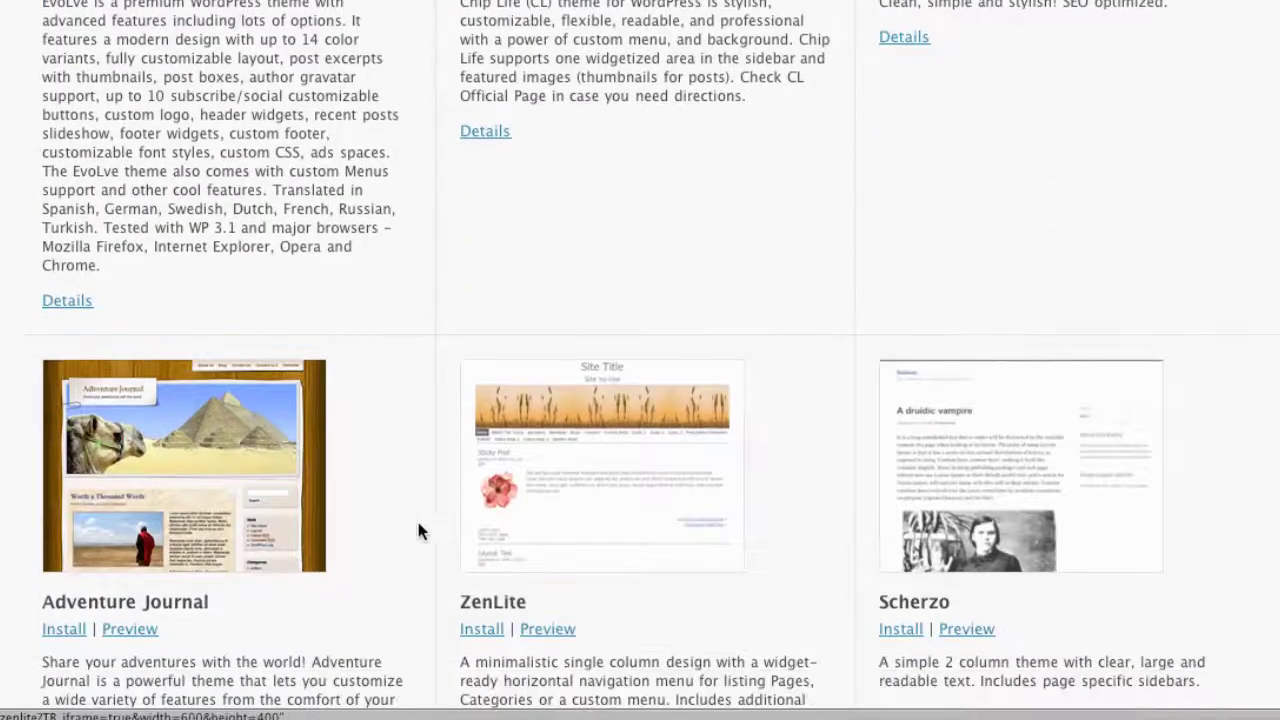
pyautogui.scroll(-6, 408, 517)
pyautogui.scroll(-5, 420, 510)
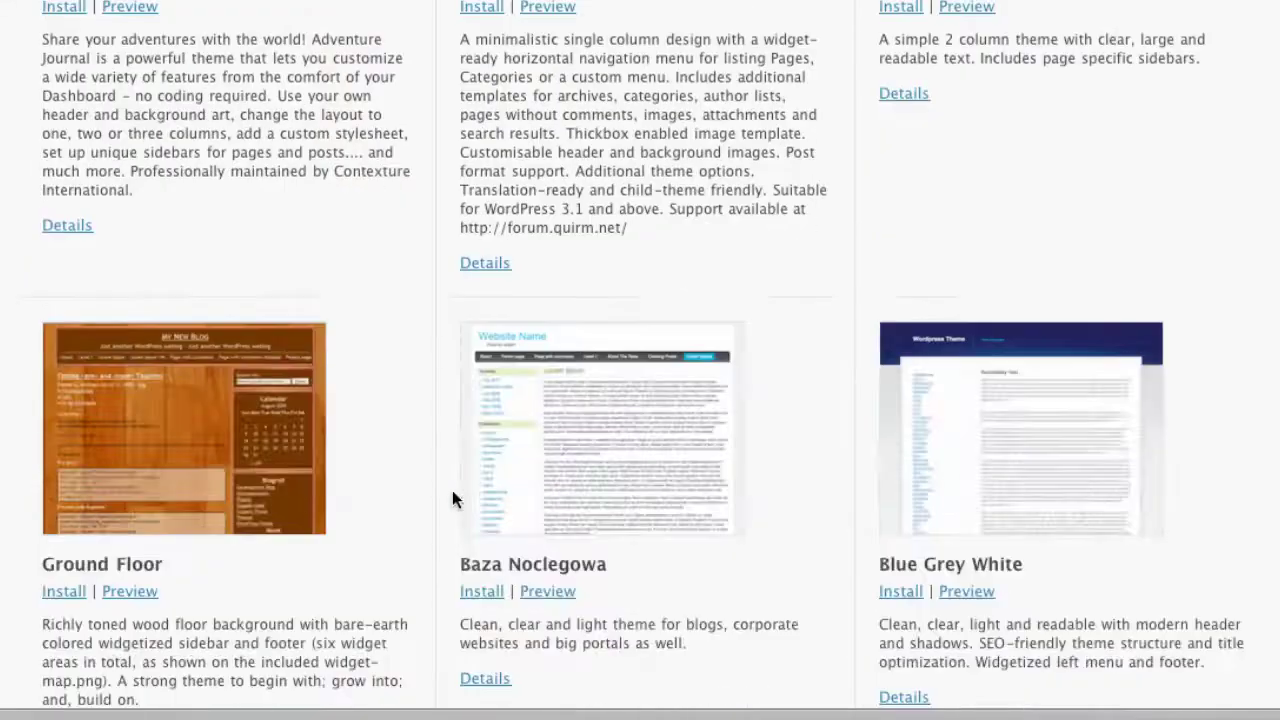
pyautogui.scroll(-1, 452, 490)
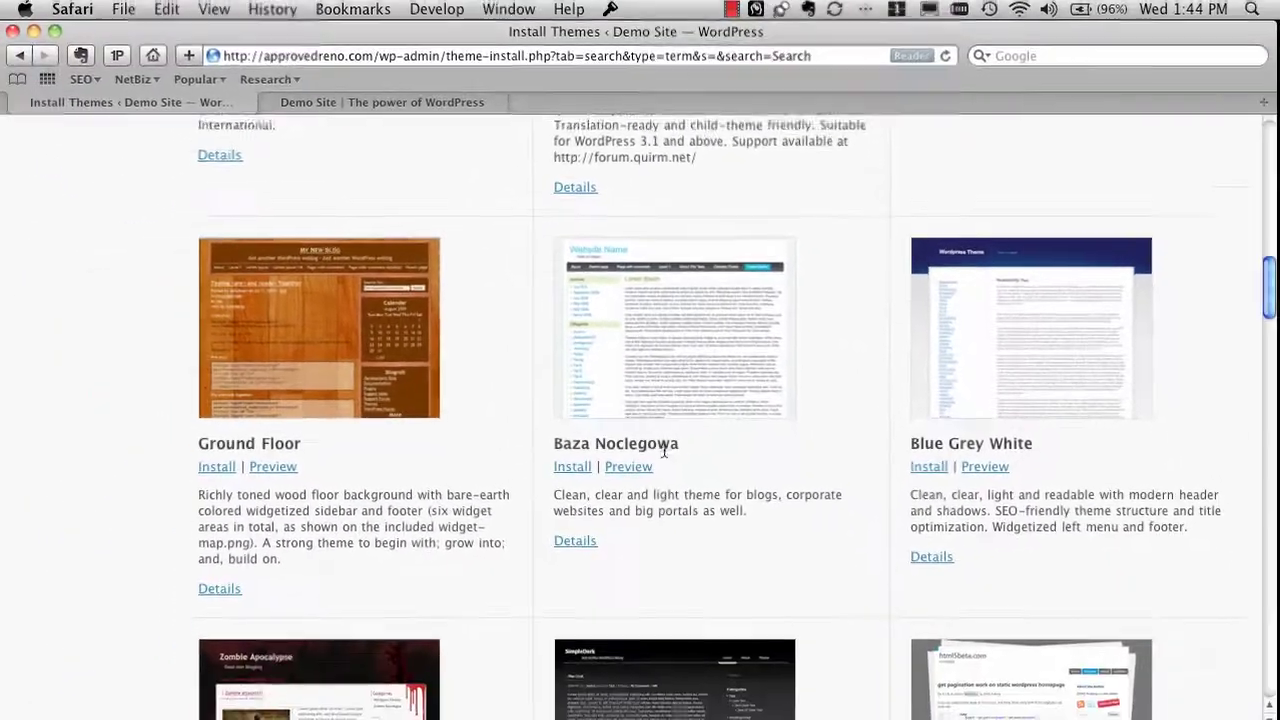
pyautogui.scroll(-3, 586, 504)
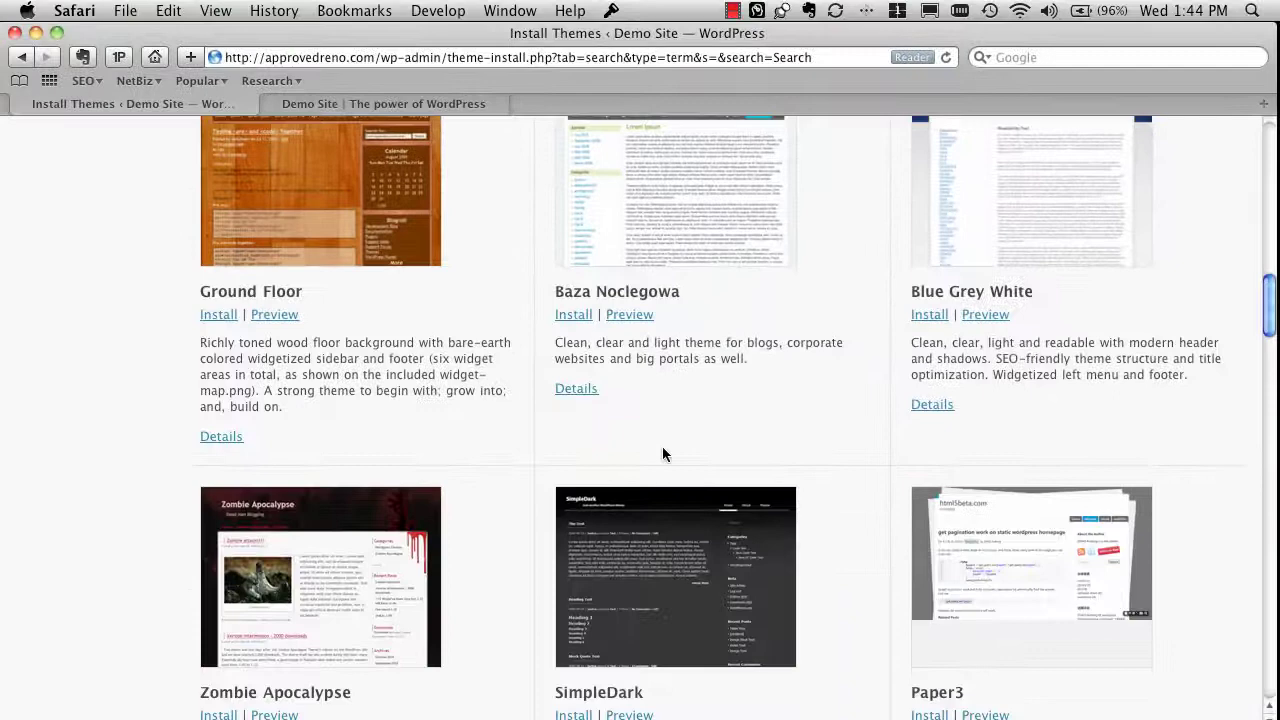
# Preview the Ground Floor theme, then close the preview and scroll back to the top.
pyautogui.click(276, 316)
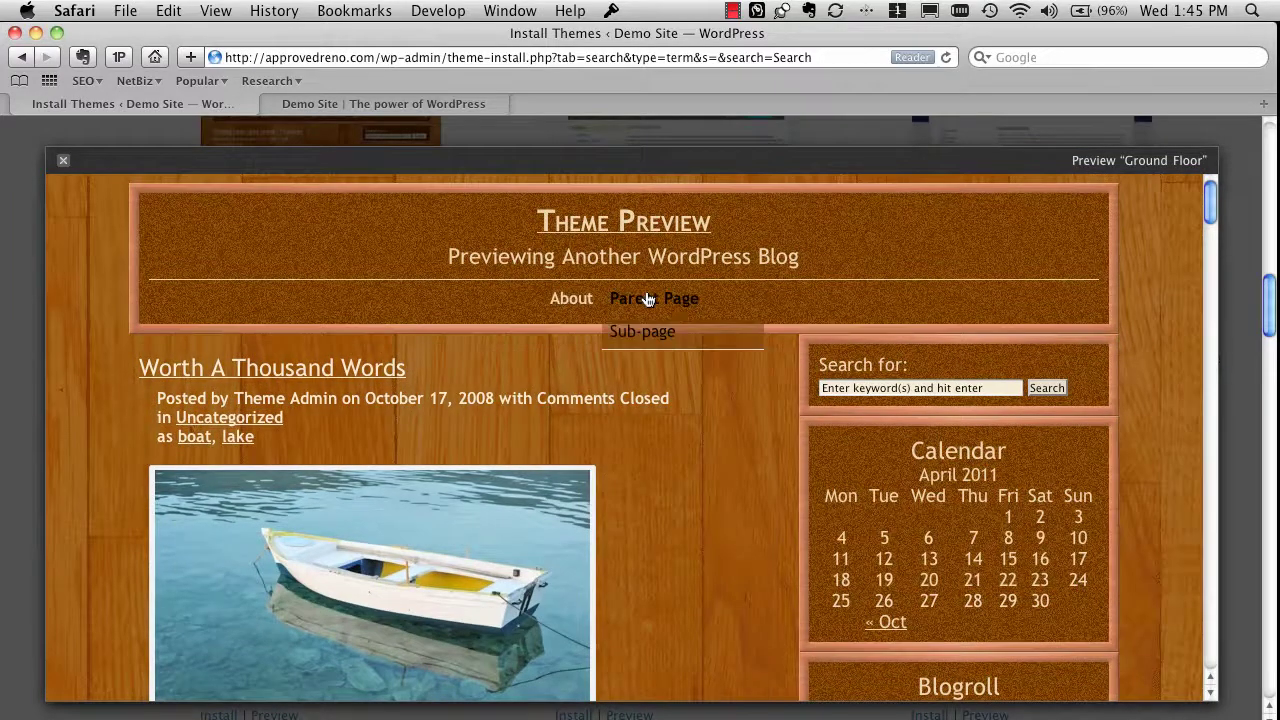
pyautogui.scroll(-10, 711, 306)
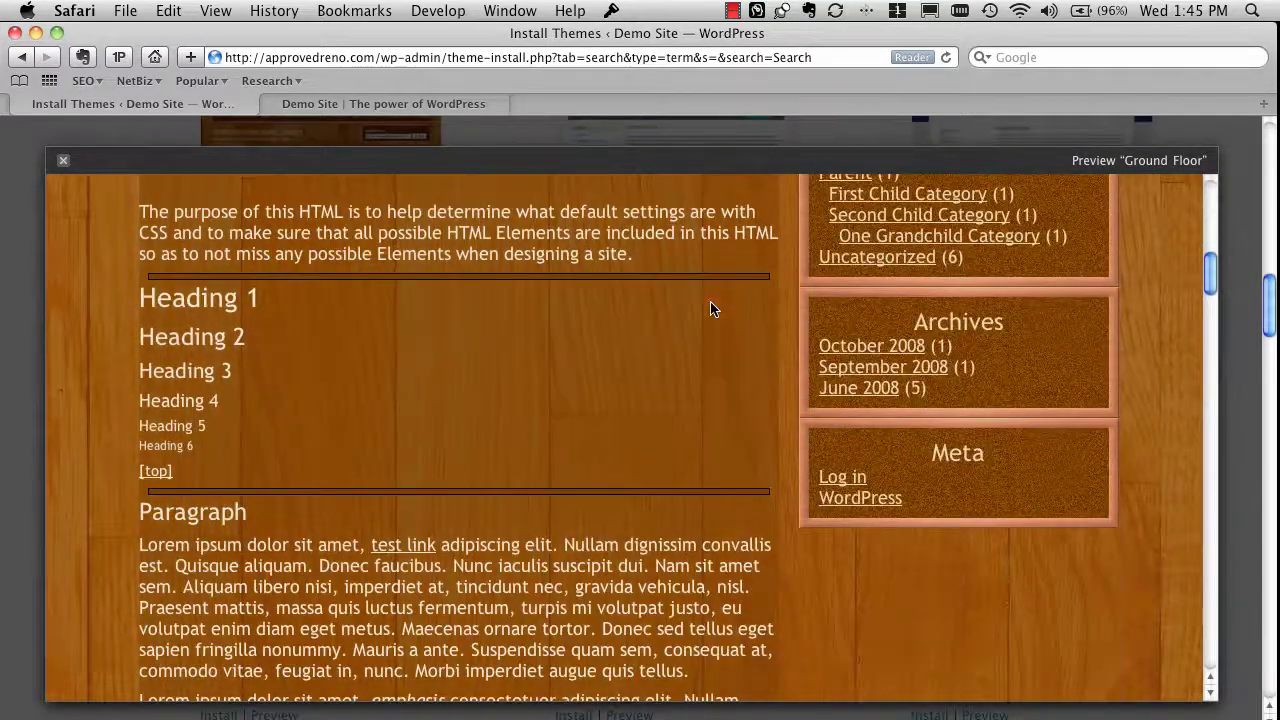
pyautogui.click(1220, 245)
pyautogui.moveTo(1220, 245); pyautogui.dragTo(1207, 268)
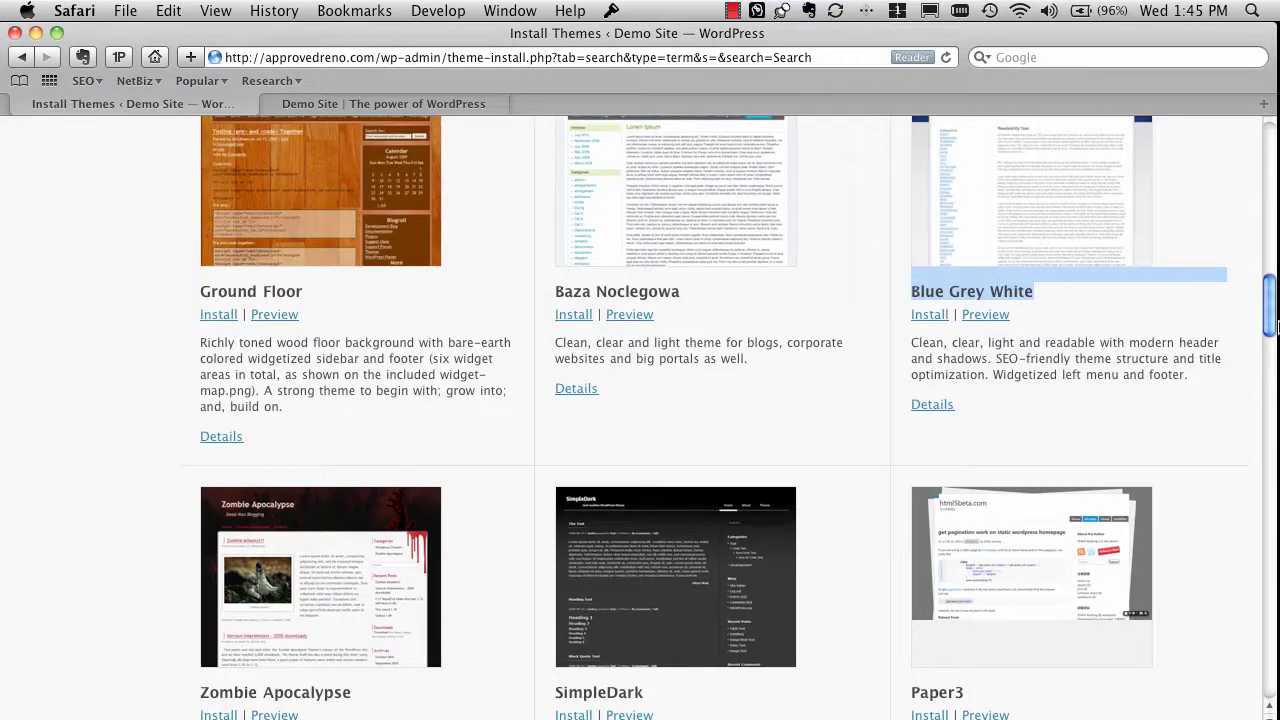
pyautogui.moveTo(1270, 328); pyautogui.dragTo(1276, 150)
# Scroll Manage Themes to Busy Bee 2.7, Genesis 1.5, Inspire 2.2.1 and Striking 2.2.3.
pyautogui.click(374, 194)
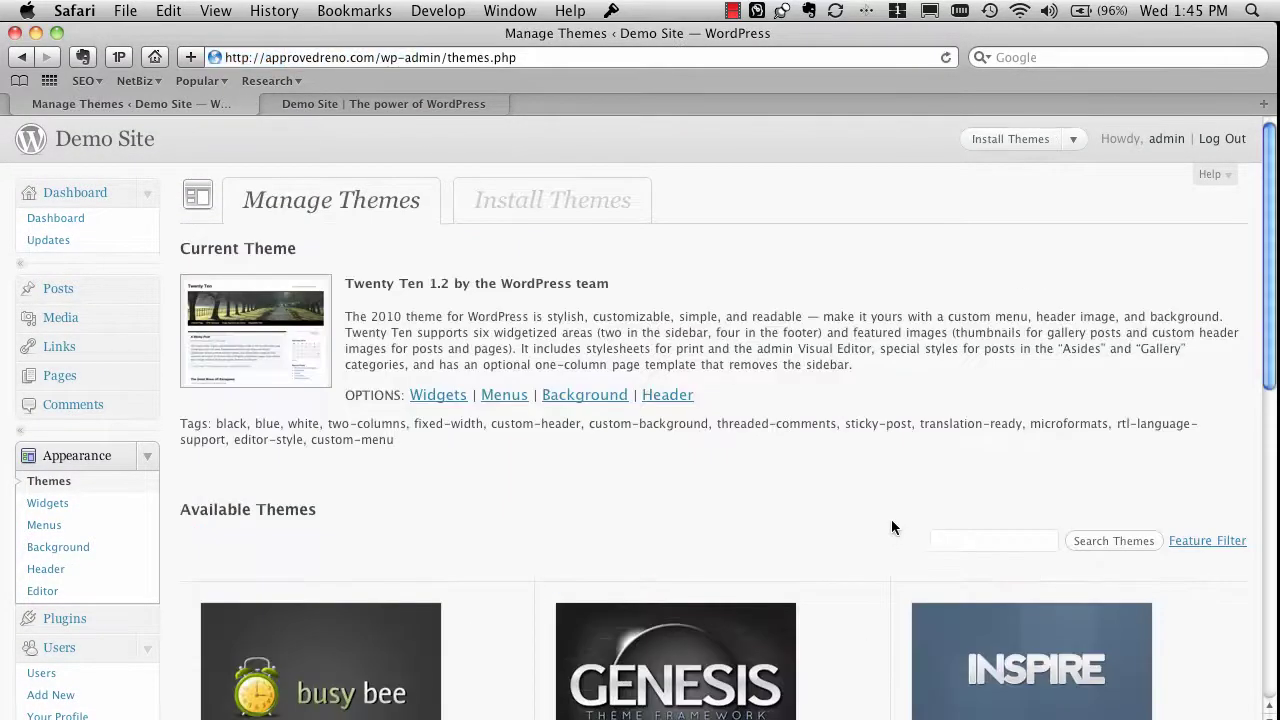
pyautogui.scroll(-5, 891, 529)
pyautogui.scroll(-5, 892, 527)
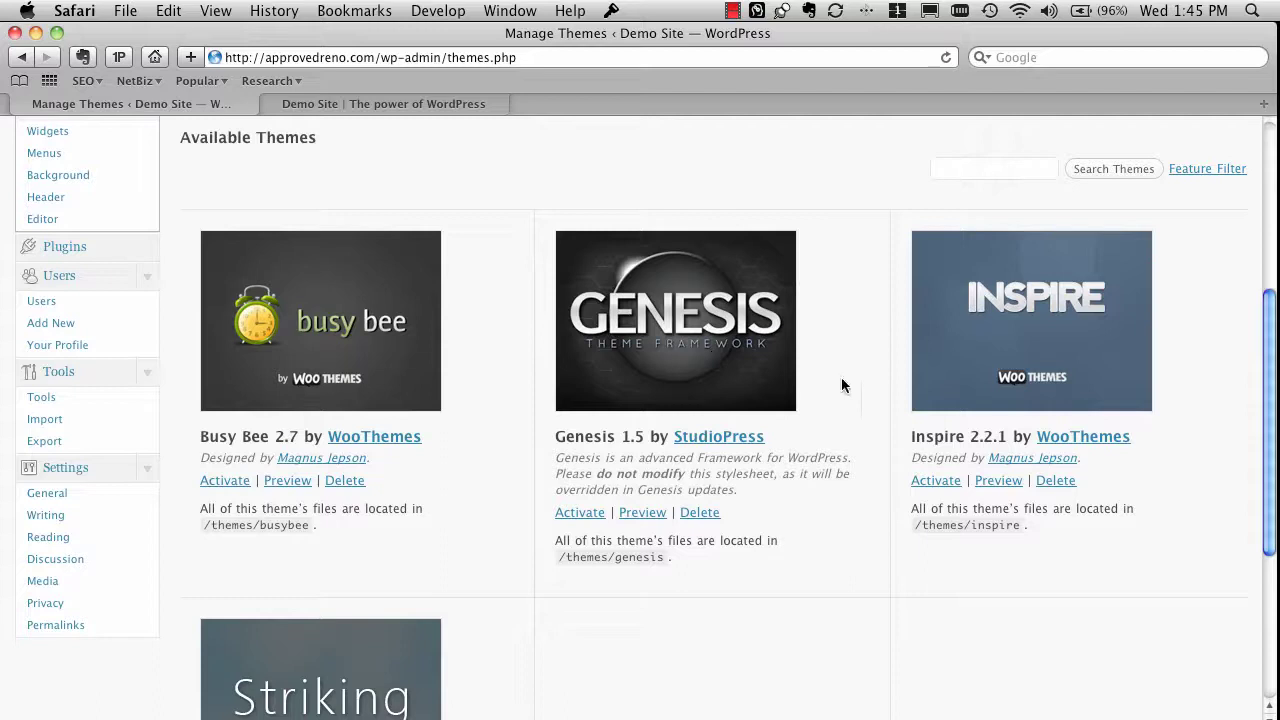
pyautogui.scroll(-4, 842, 385)
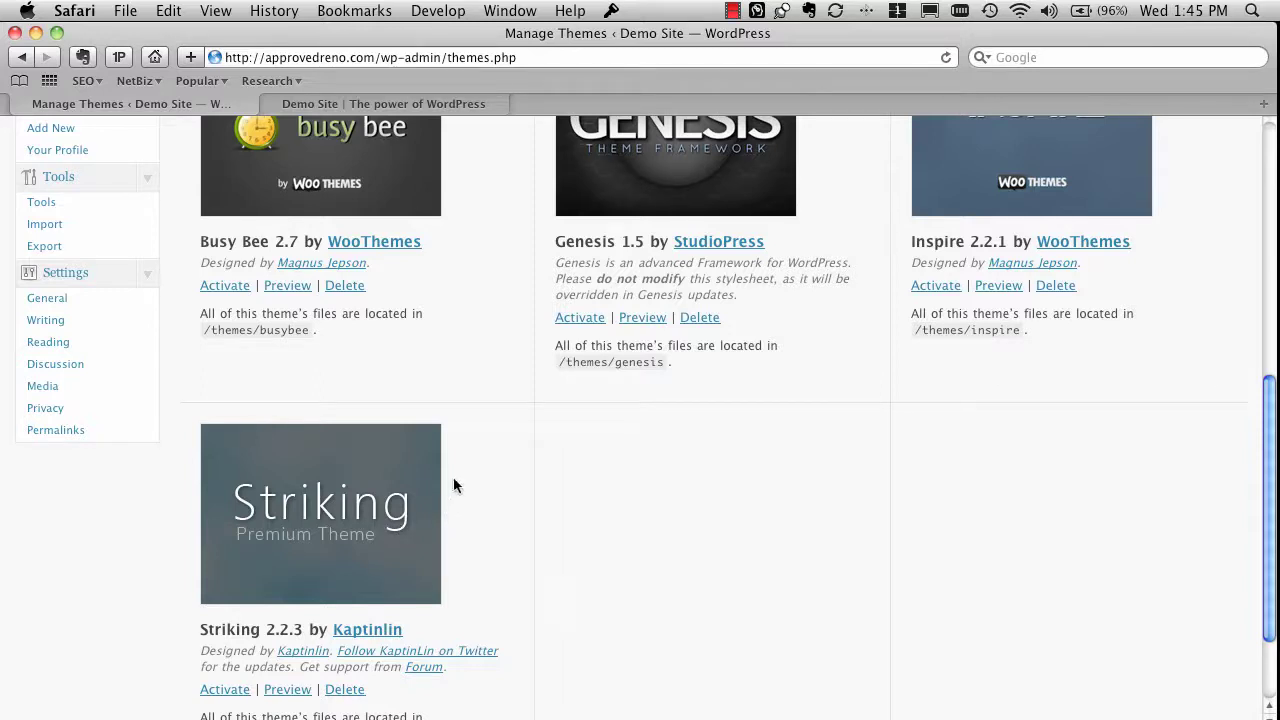
pyautogui.scroll(-1, 453, 485)
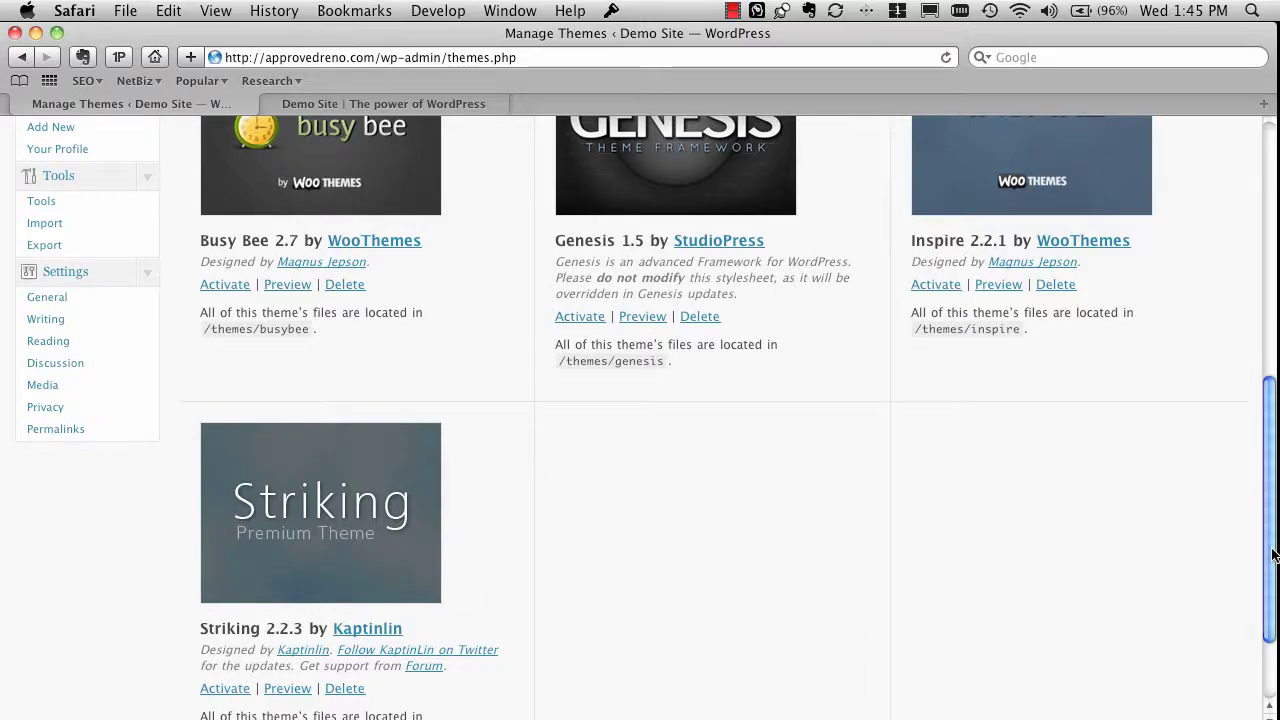
pyautogui.moveTo(1273, 553); pyautogui.dragTo(1270, 473)
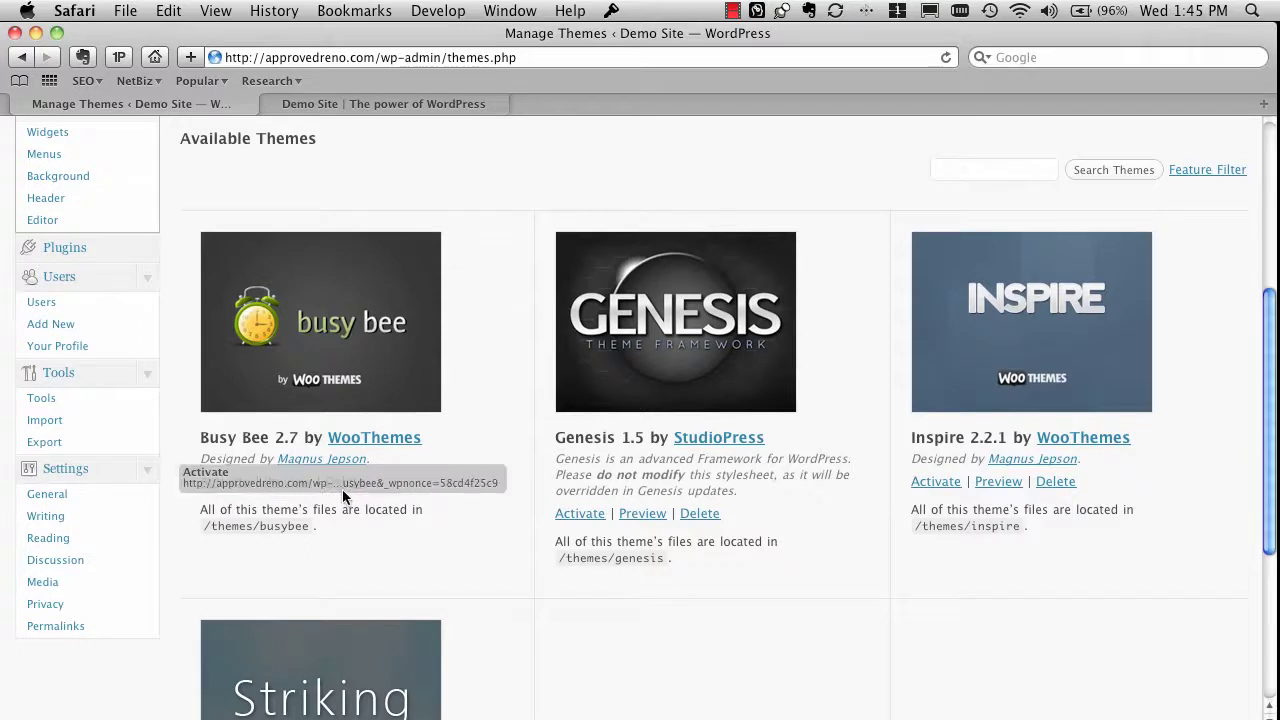
# Preview the Demo Site in Busy Bee 2.7, scroll through it, then close the preview.
pyautogui.click(295, 481)
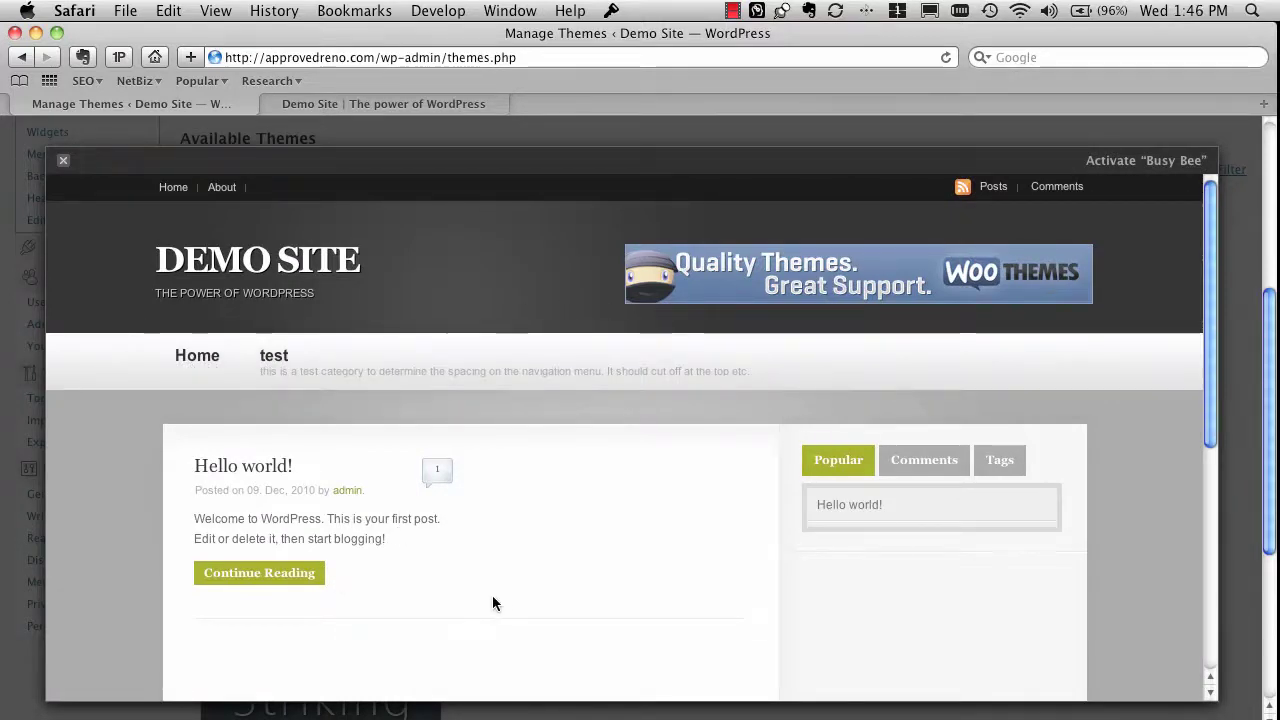
pyautogui.scroll(-8, 493, 600)
pyautogui.scroll(8, 492, 603)
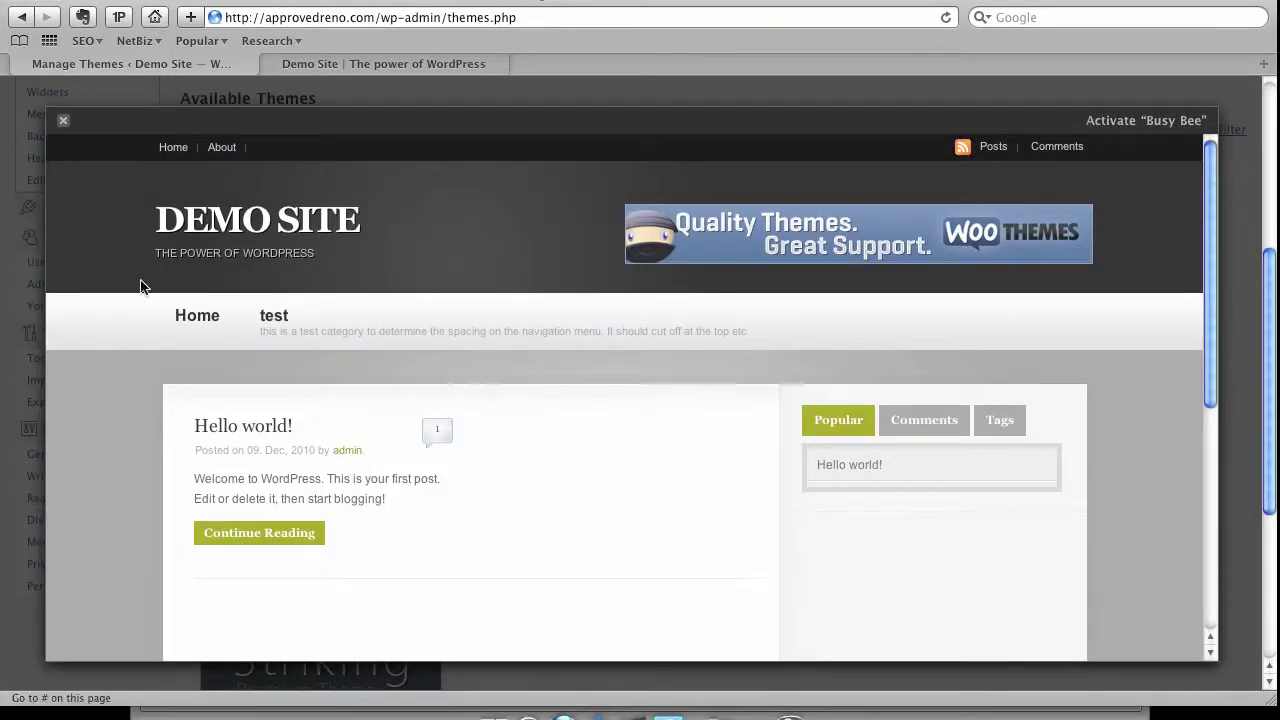
pyautogui.press('Escape')
# Activate the Busy Bee theme and scroll through its WooThemes General Settings.
pyautogui.click(220, 441)
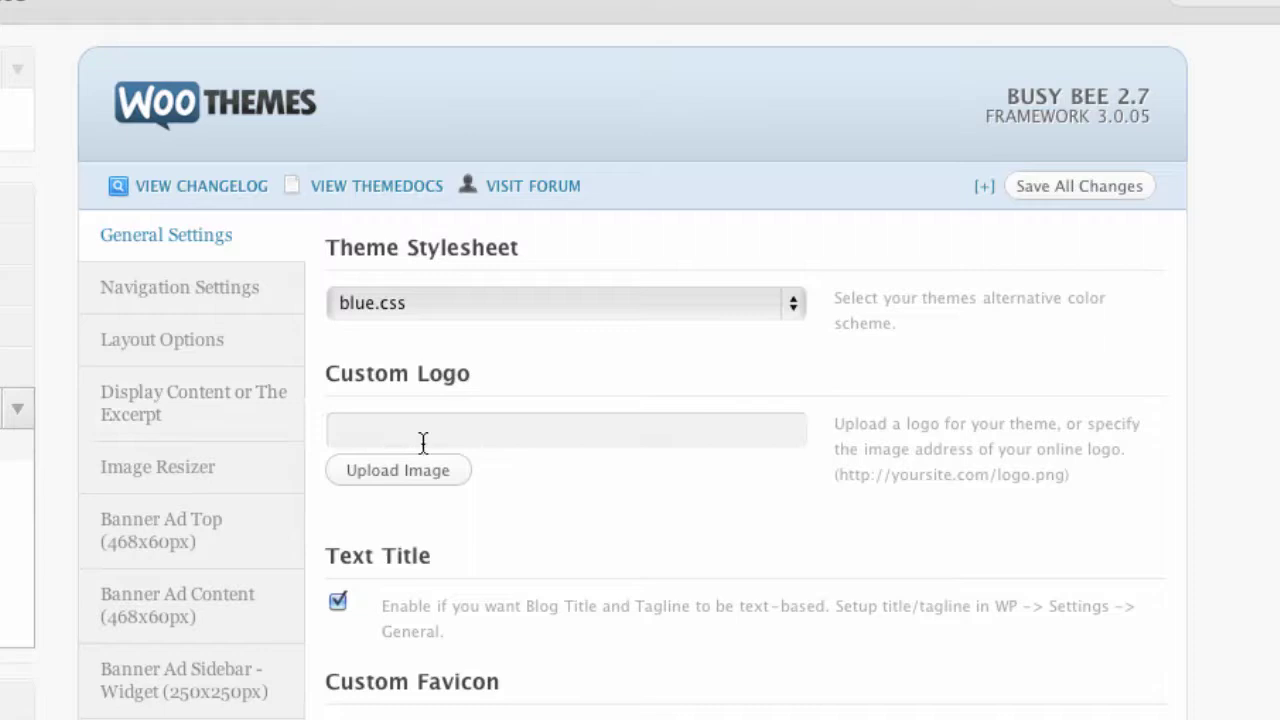
pyautogui.scroll(-3, 548, 585)
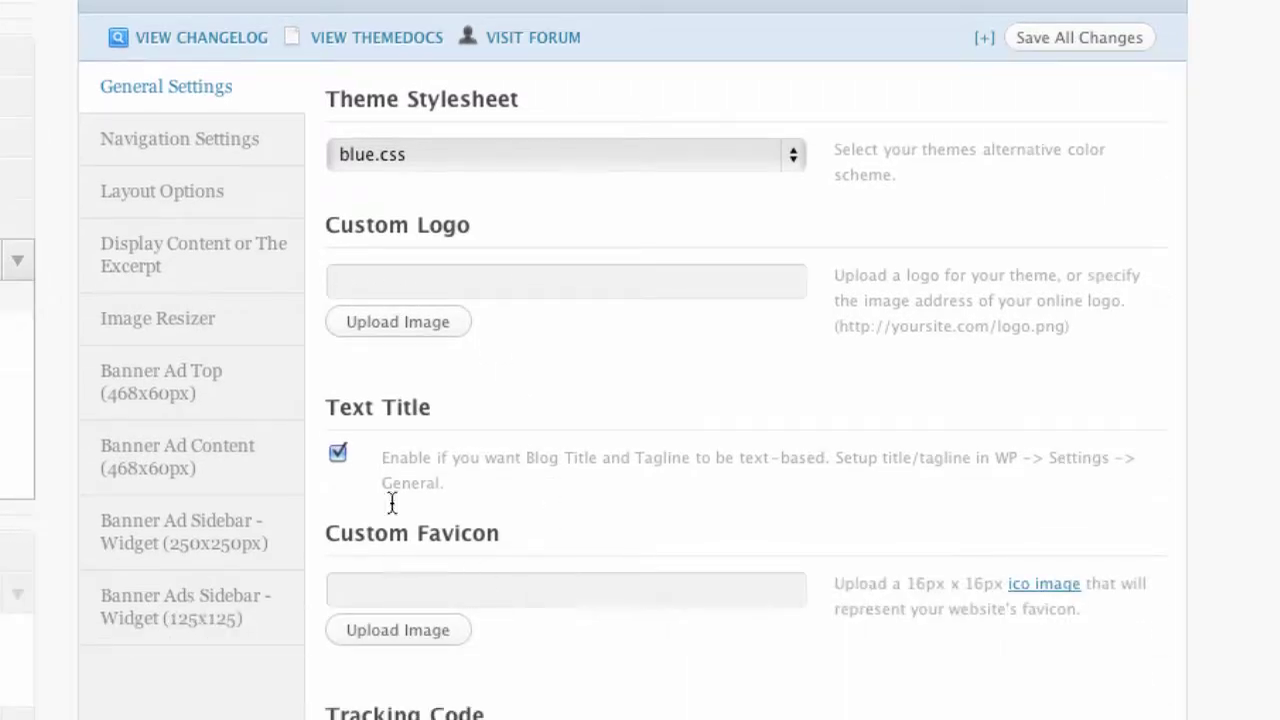
pyautogui.scroll(-2, 394, 560)
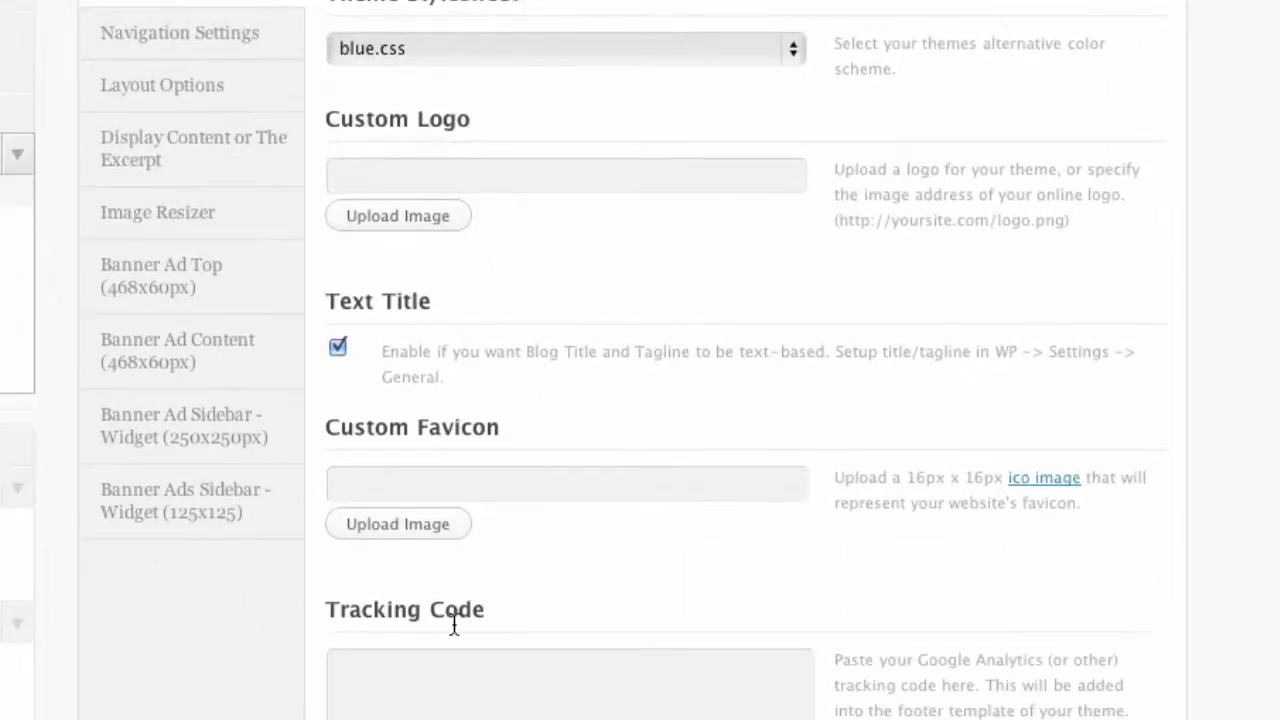
pyautogui.scroll(-4, 454, 600)
# Review the empty Tracking Code, RSS URL and Custom CSS fields, keeping blue.css as the stylesheet.
pyautogui.click(455, 503)
pyautogui.scroll(-4, 624, 569)
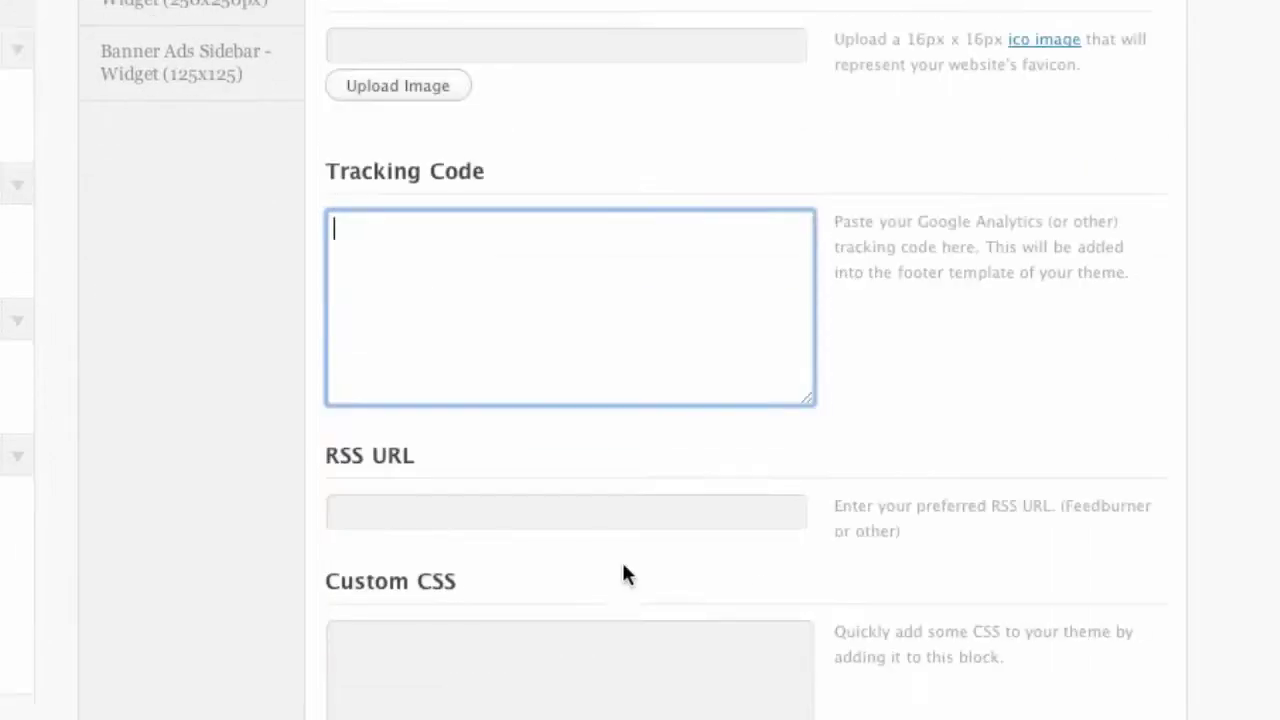
pyautogui.click(416, 512)
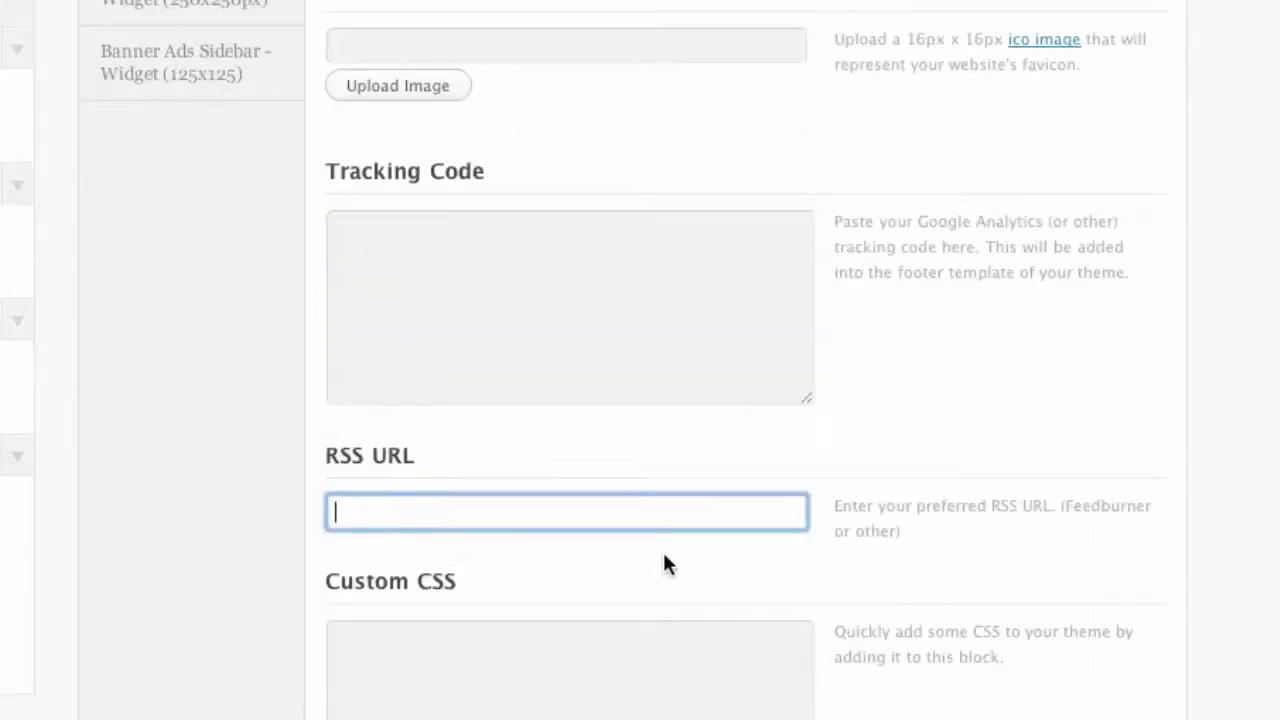
pyautogui.scroll(-4, 549, 563)
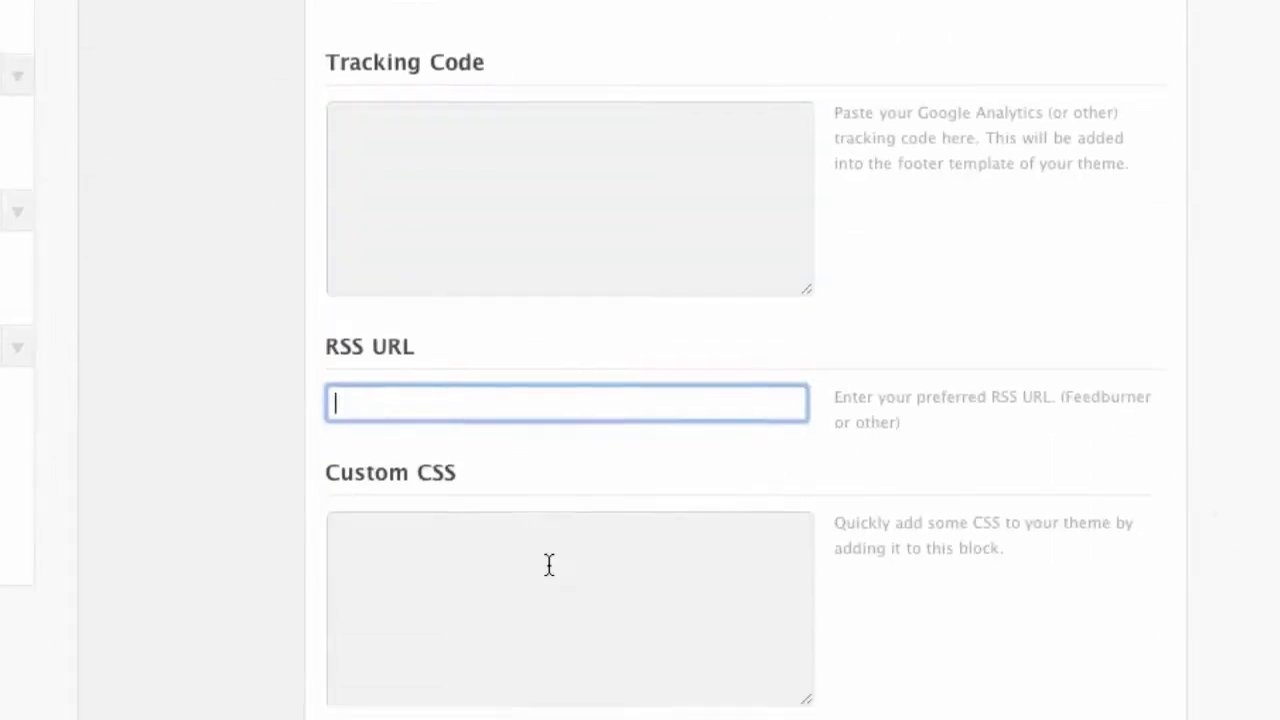
pyautogui.click(509, 463)
pyautogui.scroll(-5, 557, 630)
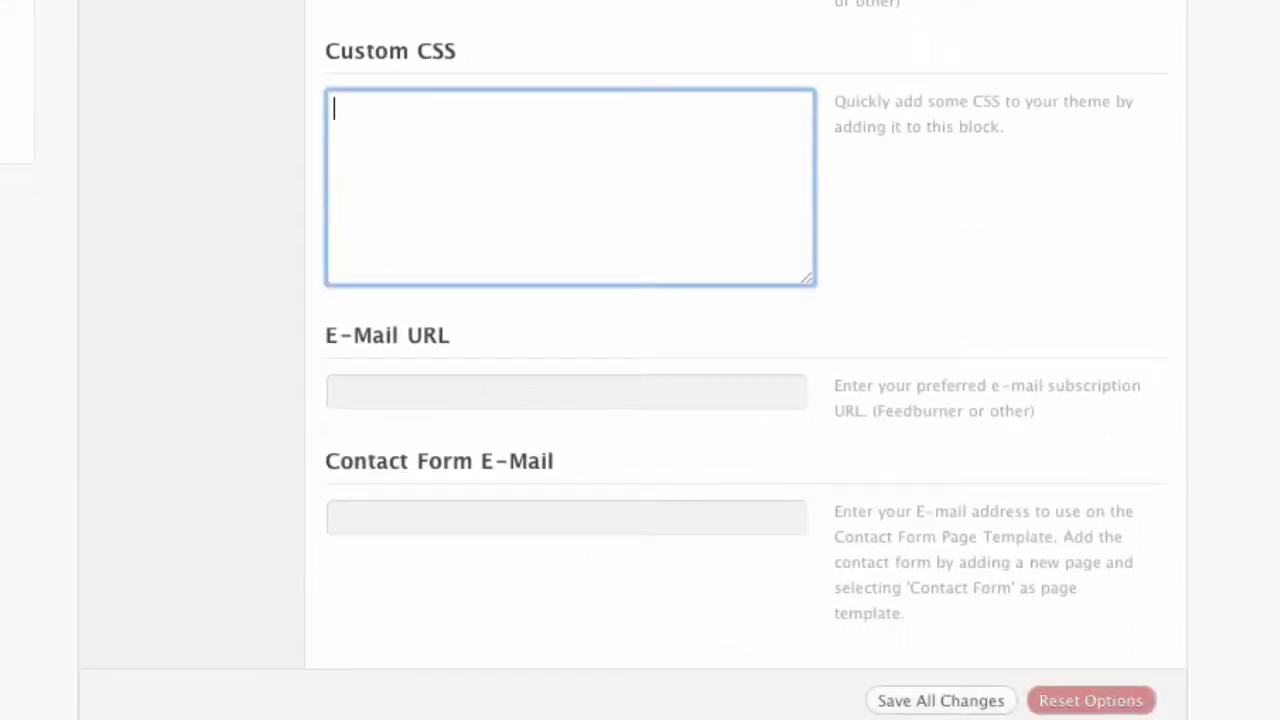
pyautogui.scroll(20, 447, 260)
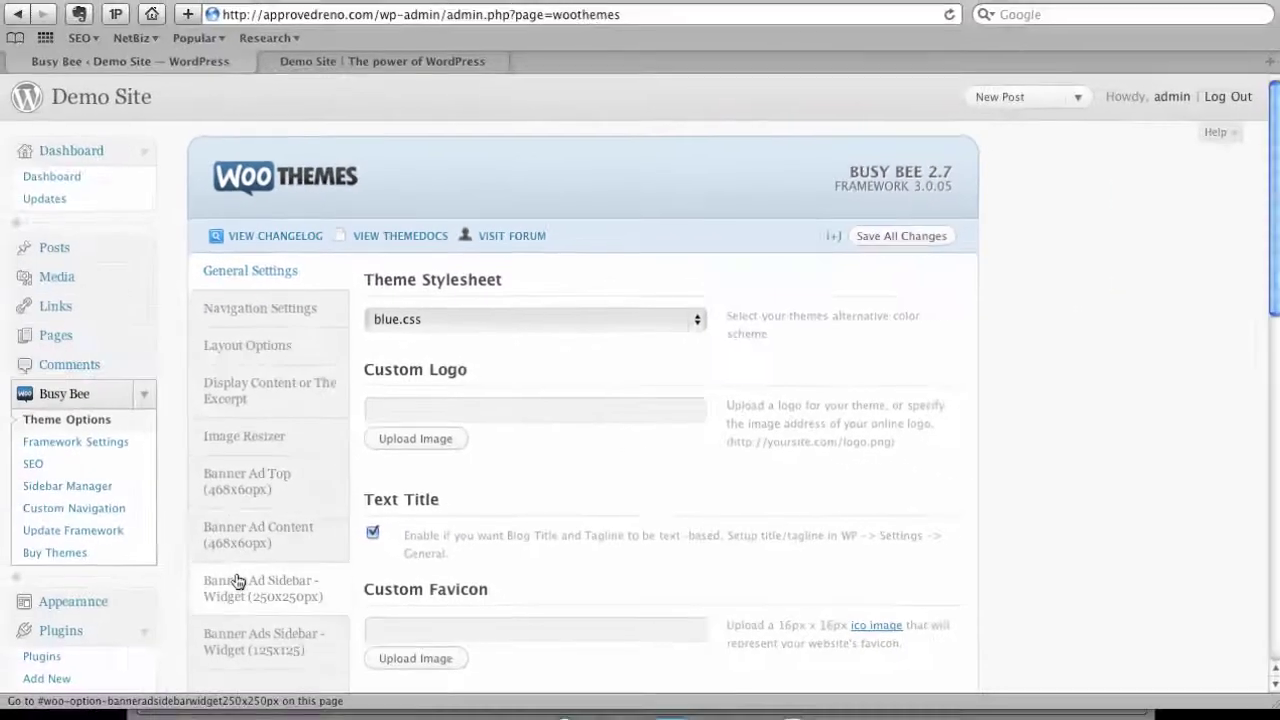
# Reload the Demo Site front page to see it in Busy Bee with the WooThemes banner.
pyautogui.click(350, 56)
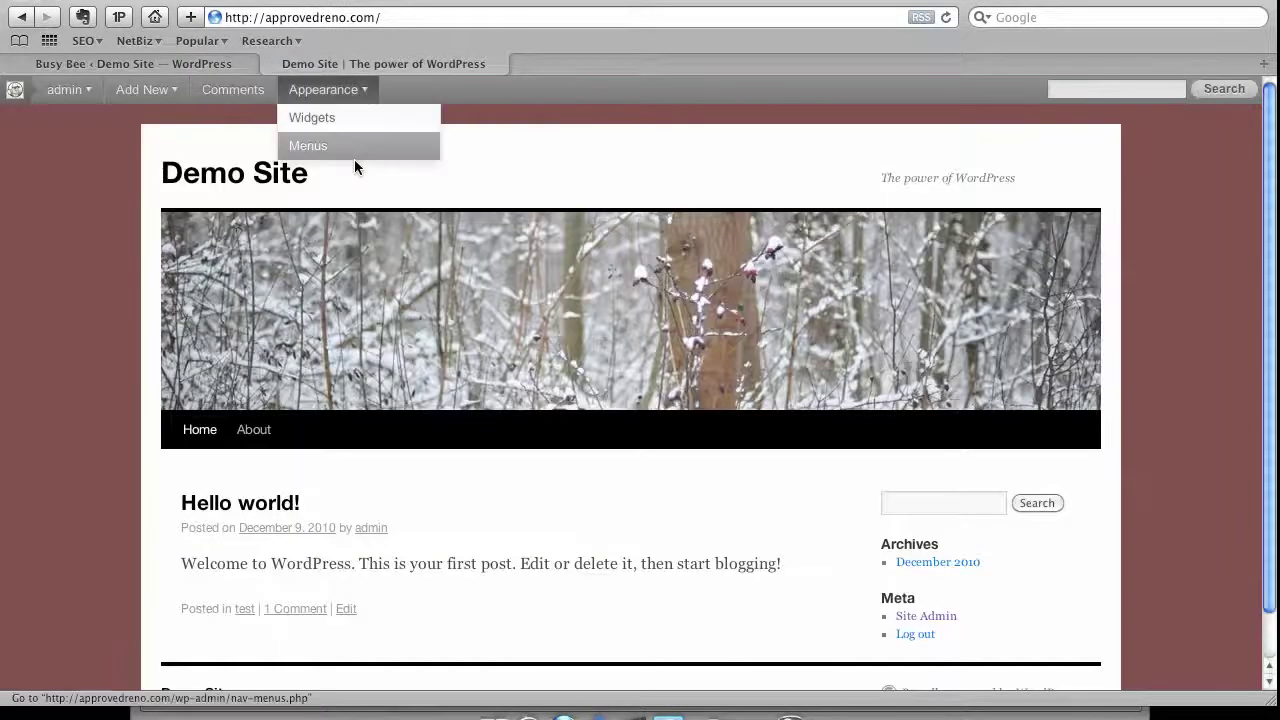
pyautogui.press('super+r')
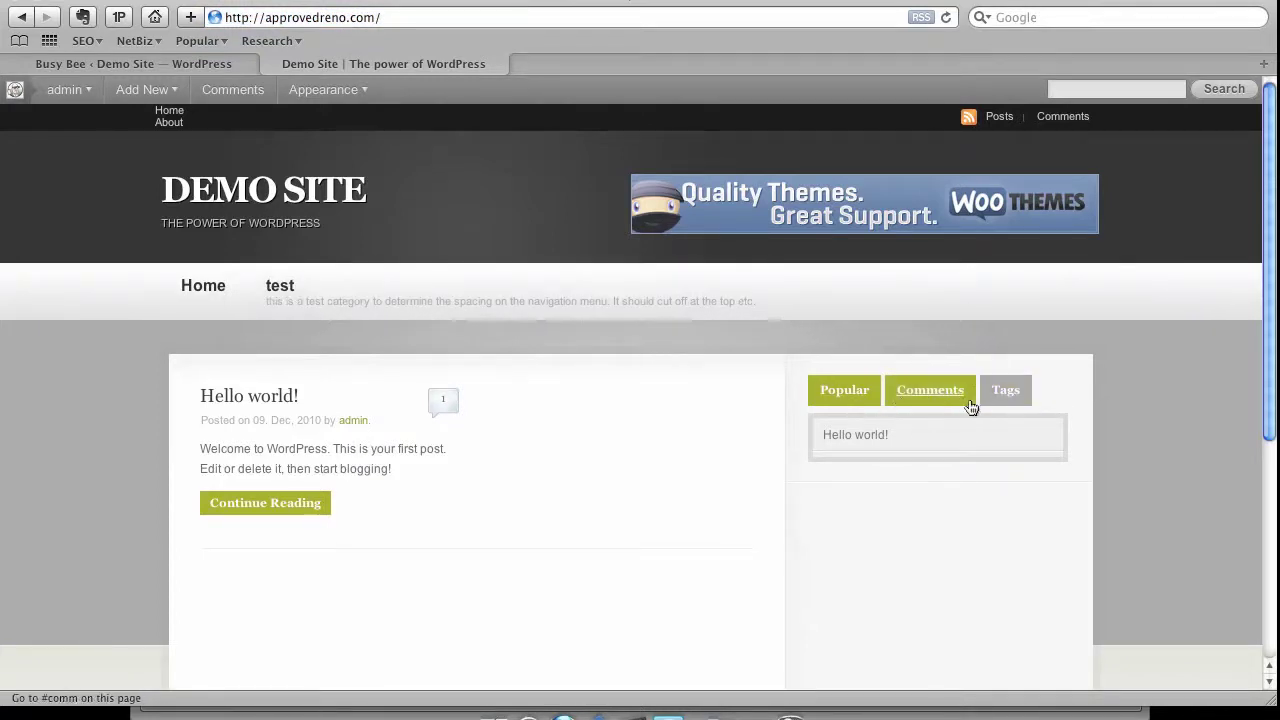
# Set the Busy Bee theme stylesheet to teal.css and save all changes.
pyautogui.click(140, 63)
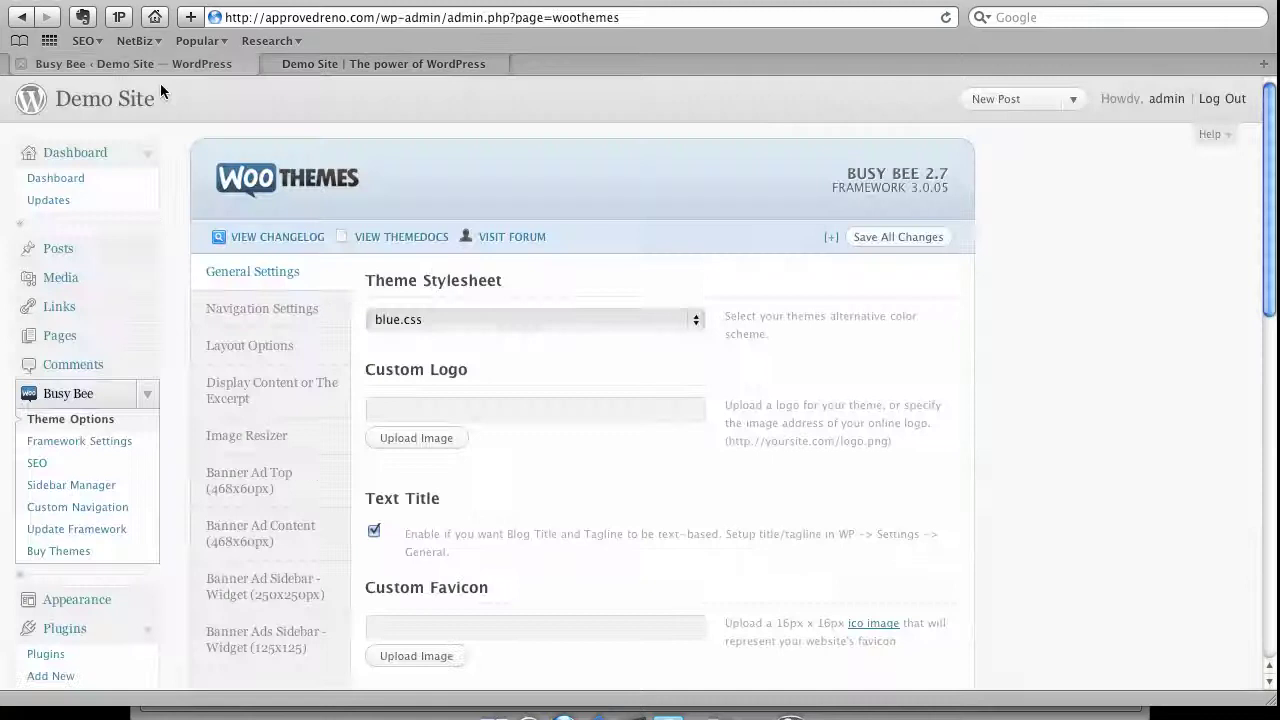
pyautogui.click(561, 320)
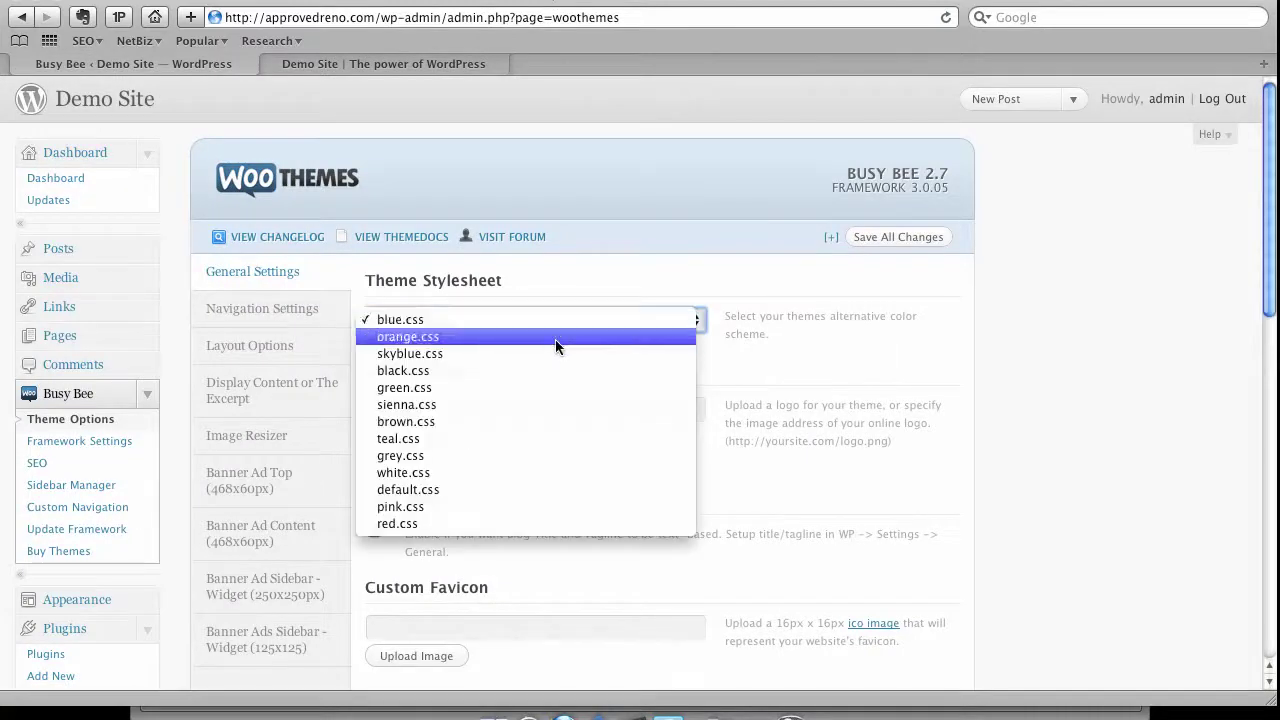
pyautogui.click(535, 440)
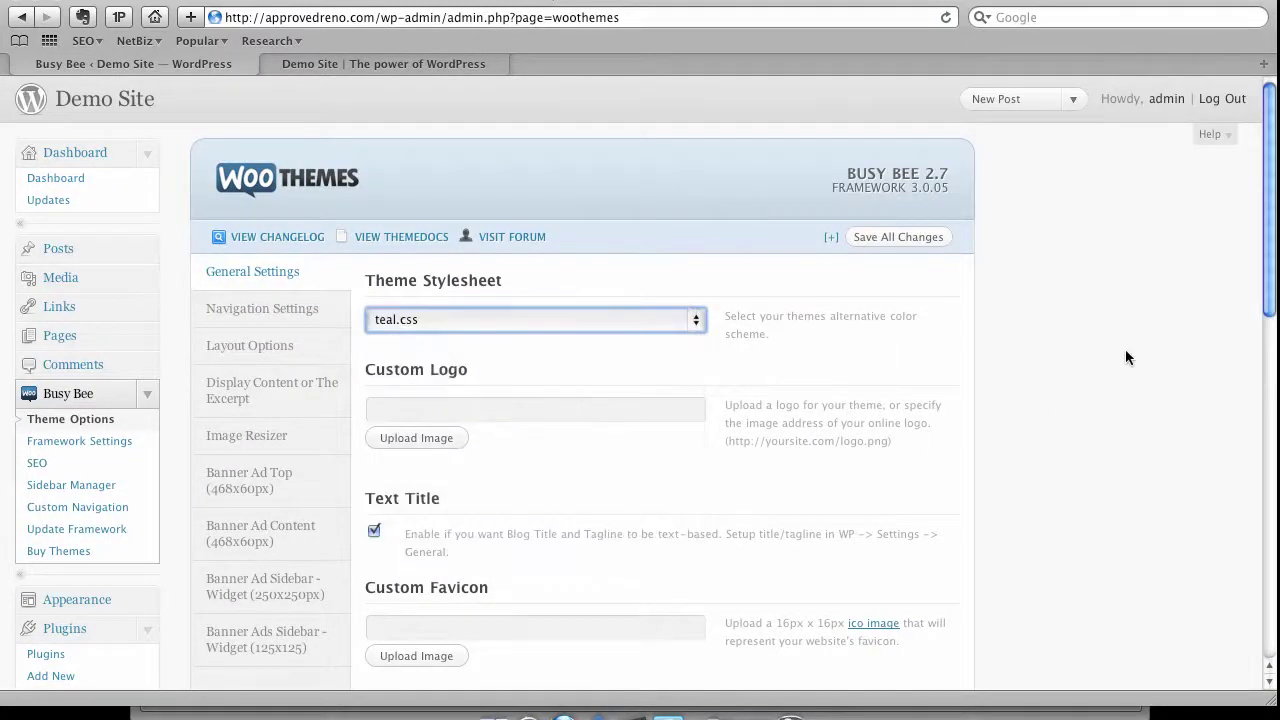
pyautogui.click(886, 243)
# Reload the Demo Site front page to show the teal header, tabs and buttons.
pyautogui.click(415, 64)
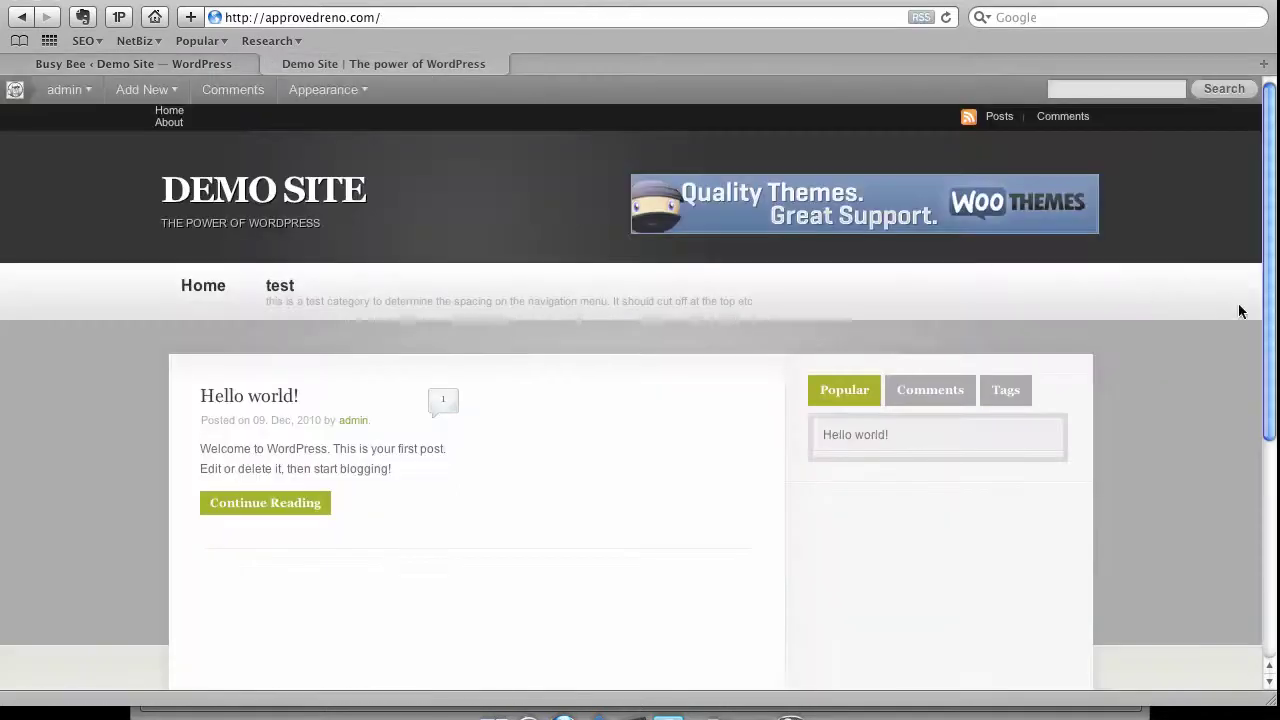
pyautogui.press('super+r')
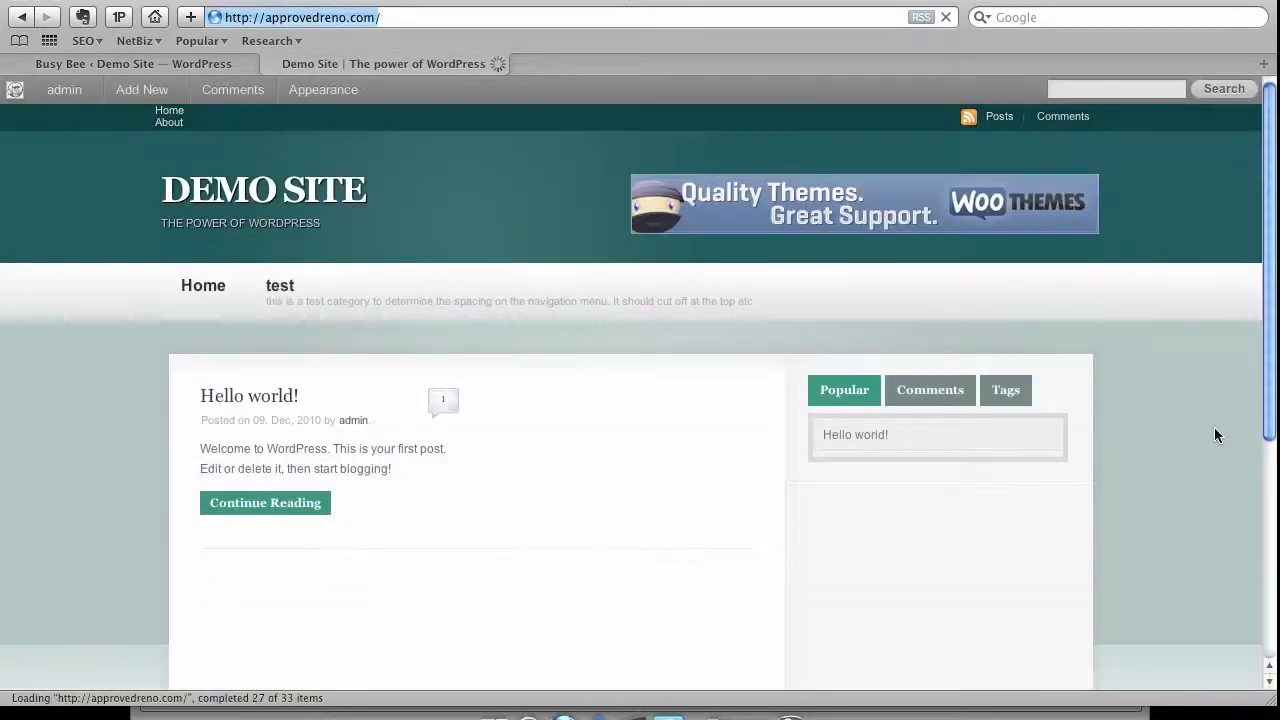